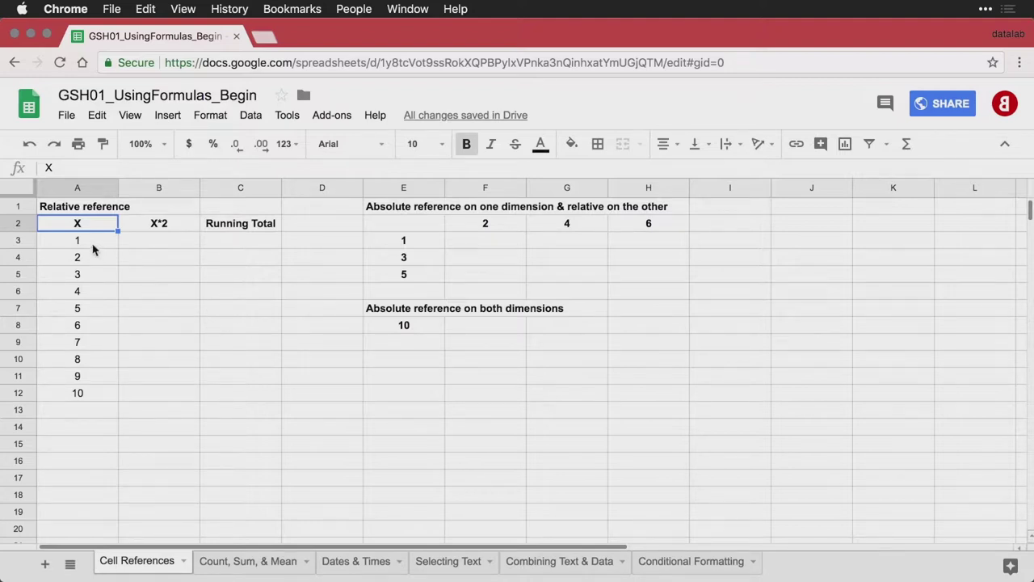
Enter the formula =A3*2 in cell B3 to double the first X value
drag(49, 240, 91, 392)
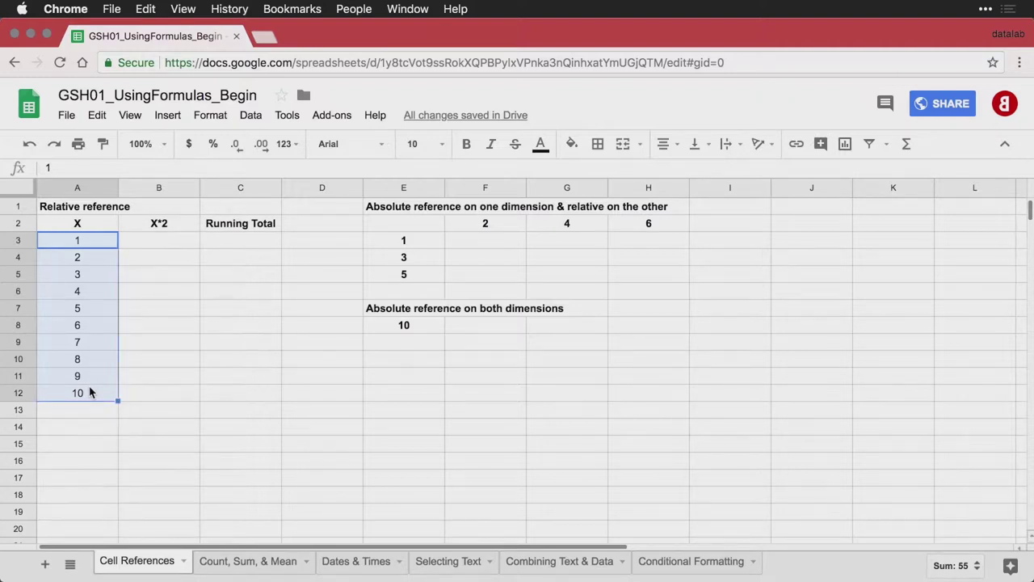
click(168, 242)
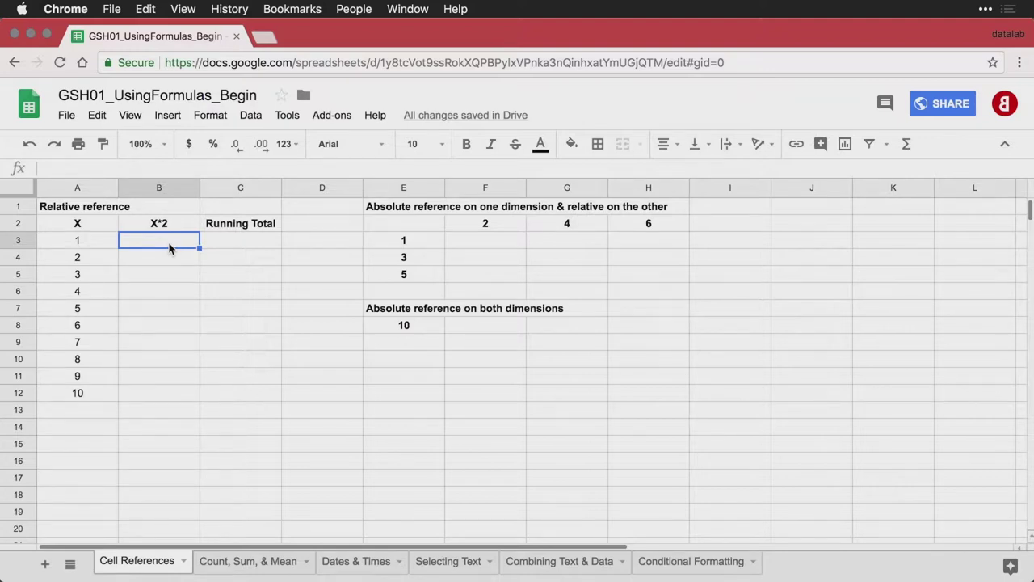
text(=)
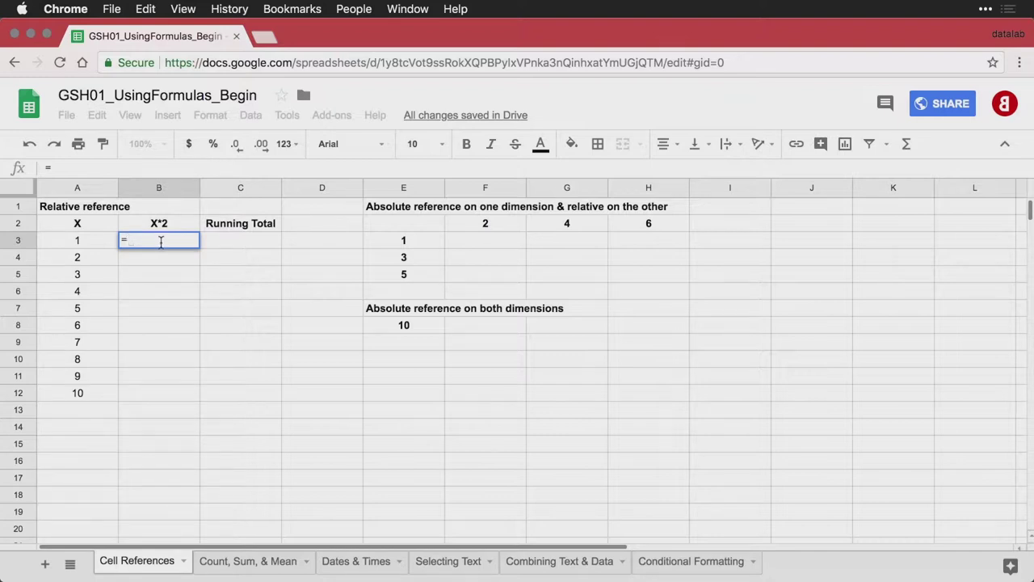
click(83, 245)
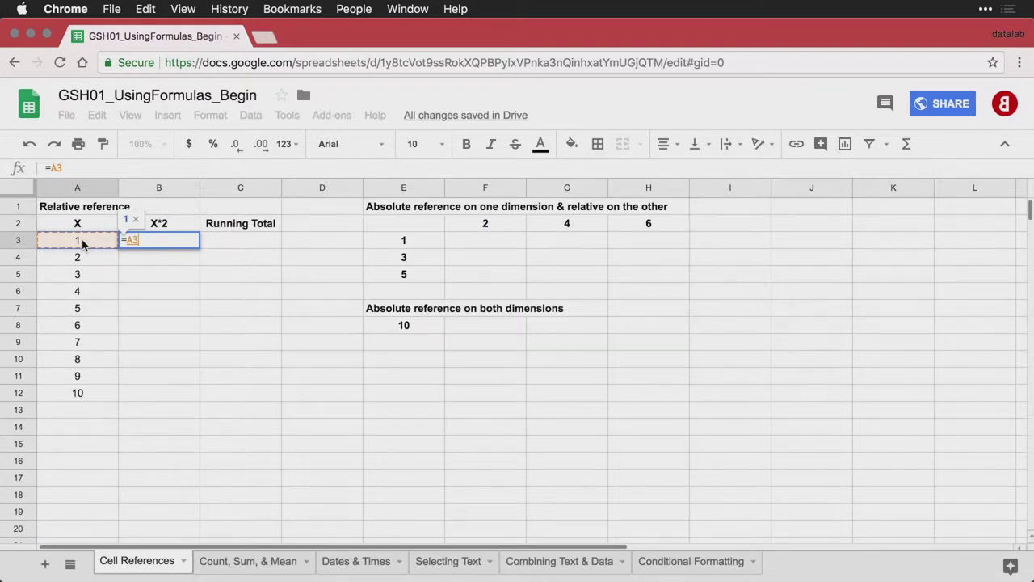
text(*2)
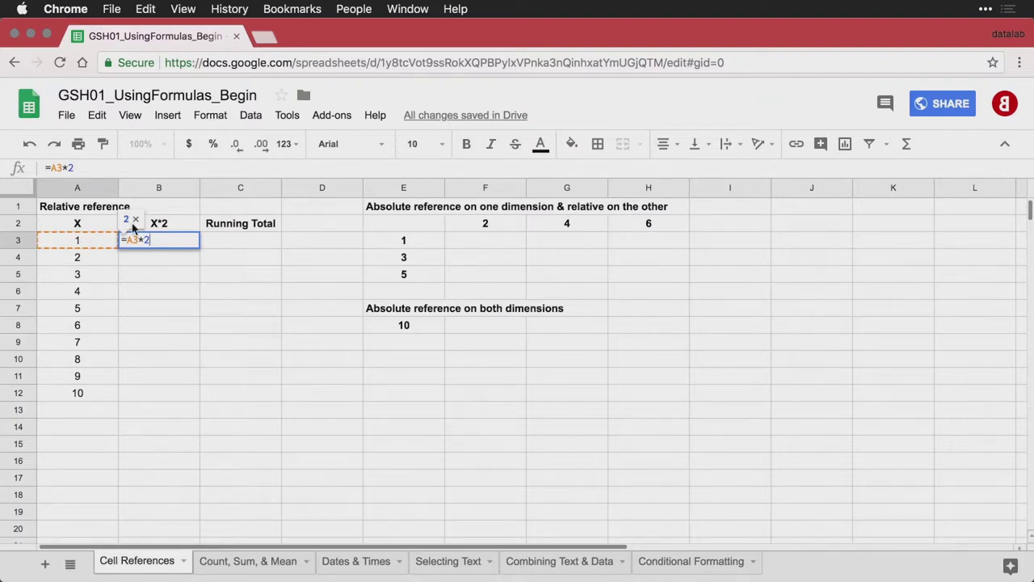
key(Return)
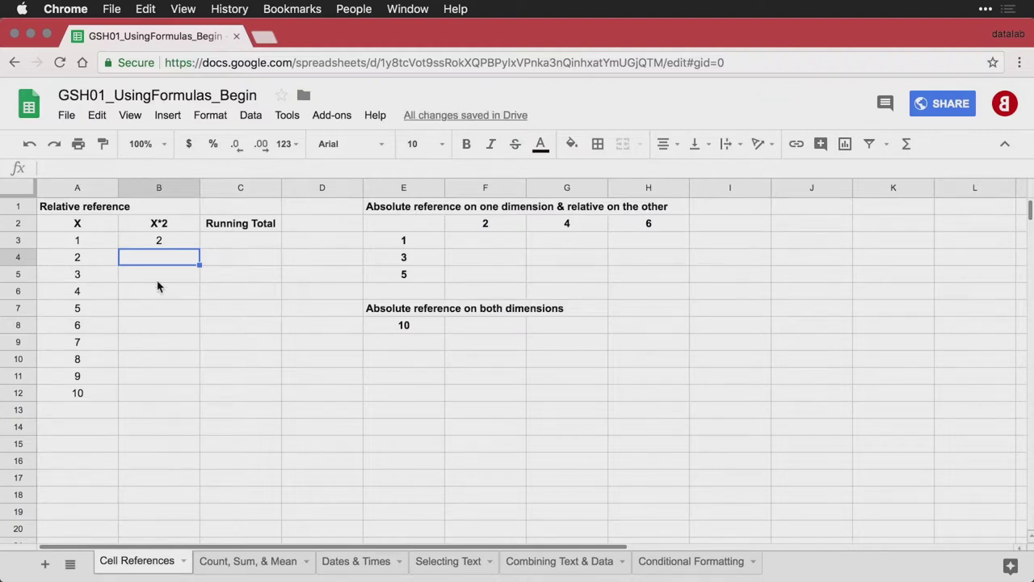
Review the formula in B3 and fill it down through B12
click(177, 243)
double_click(176, 242)
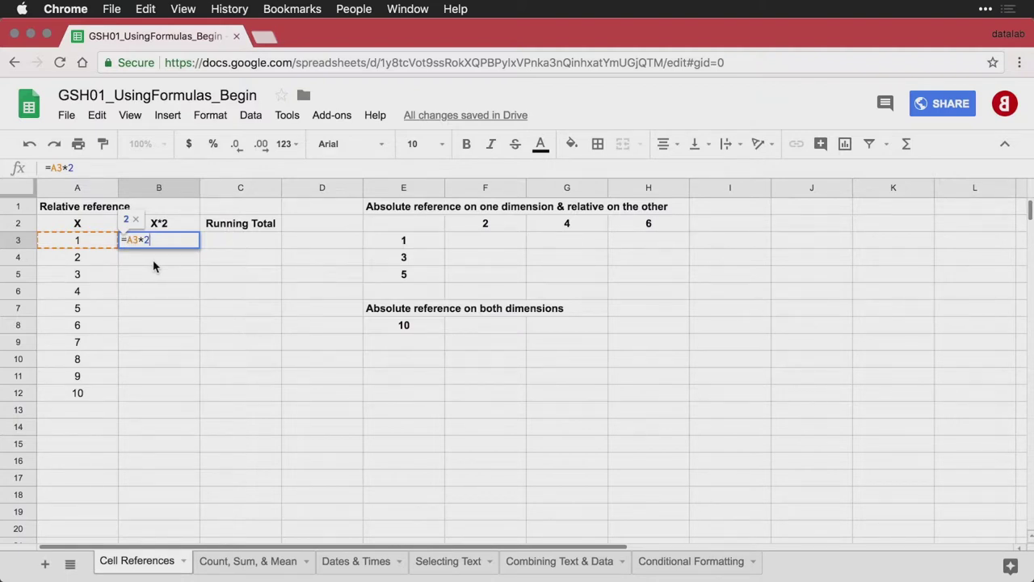
key(Return)
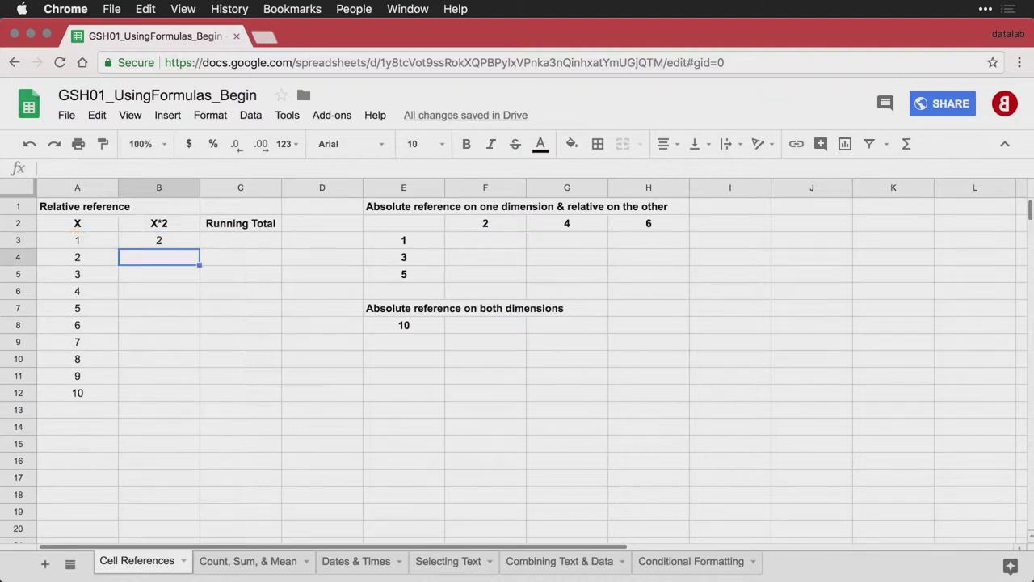
click(166, 243)
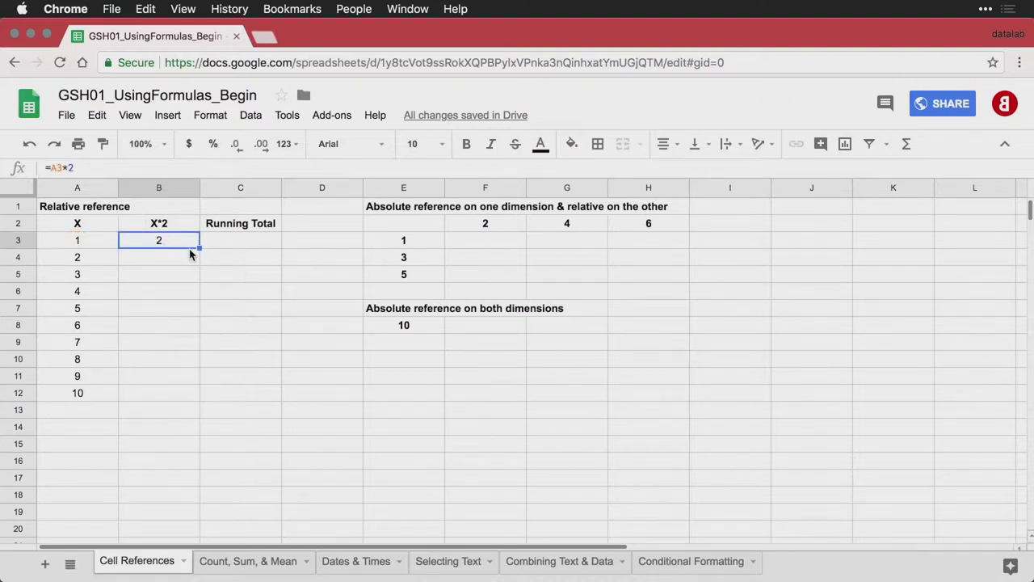
drag(199, 246, 186, 400)
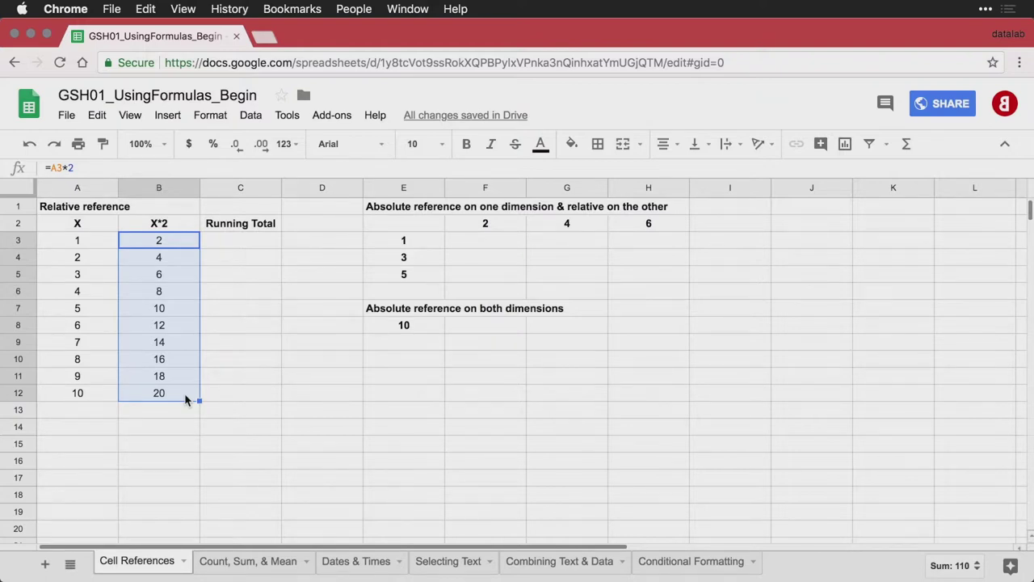
Display the sheet's formulas to check the references copied down column B, and switch back to values with C3 selected
key(ctrl+grave)
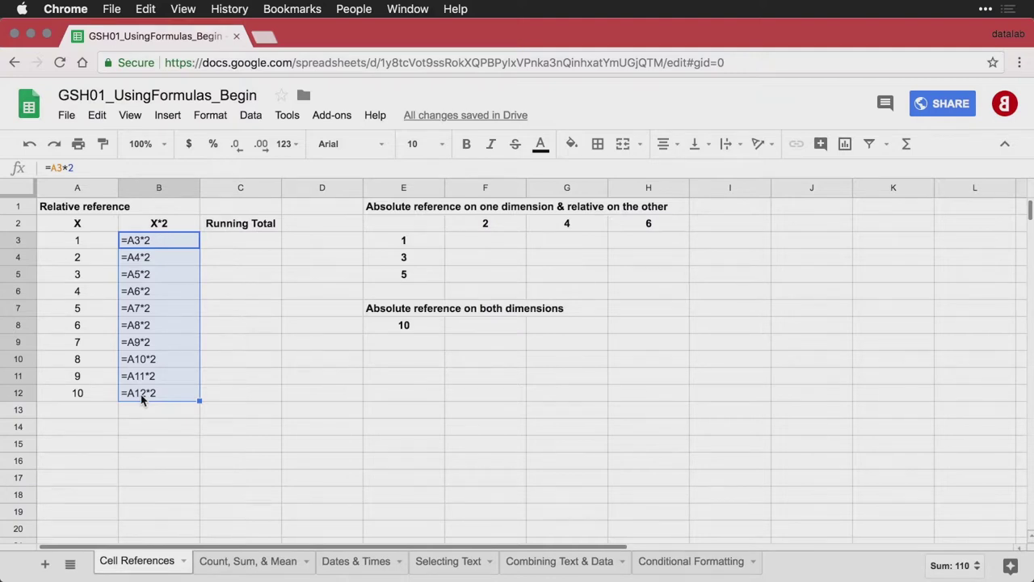
click(257, 246)
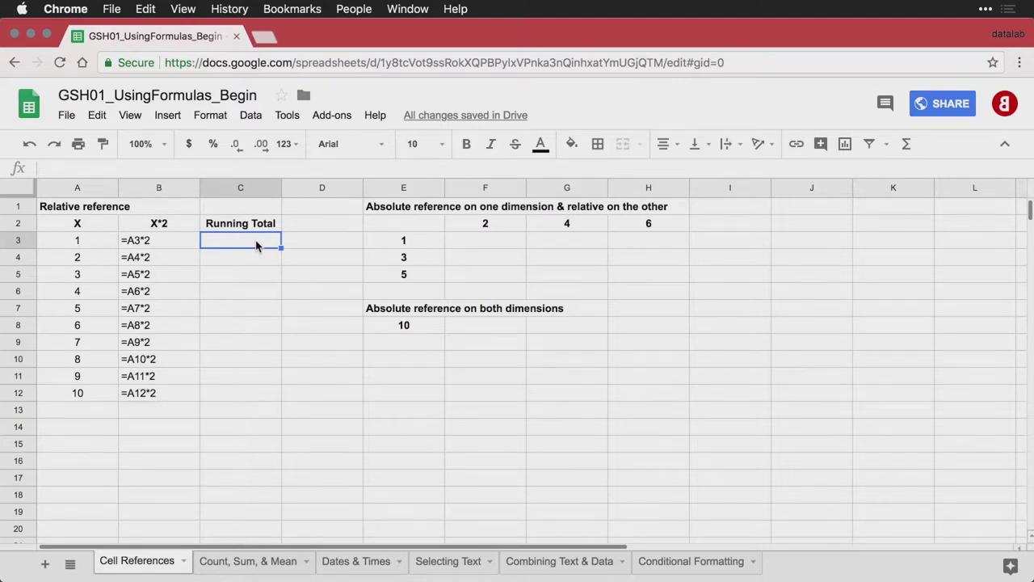
key(ctrl+grave)
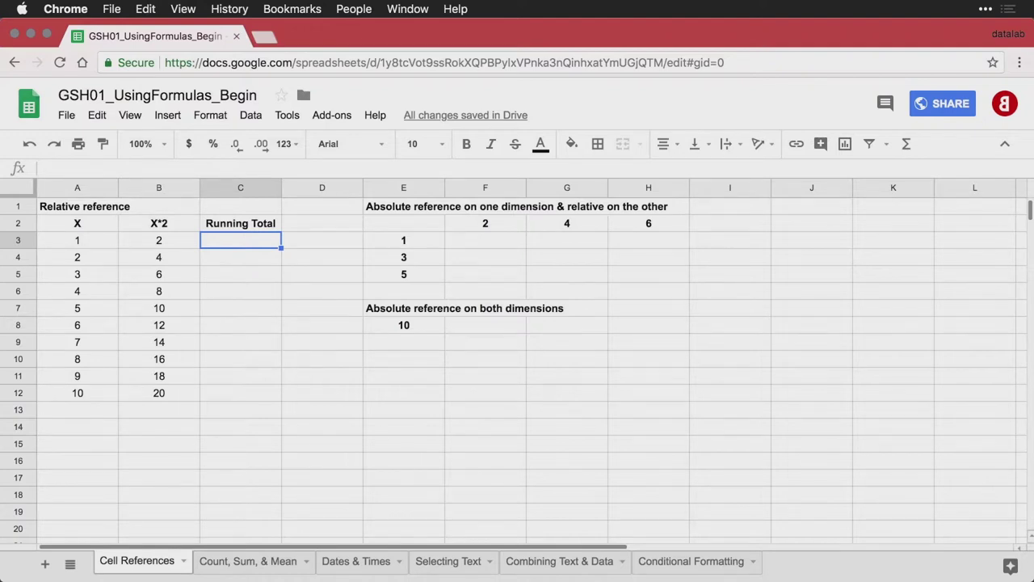
Start the Running Total column by entering the formula =B3 in cell C3
text(=)
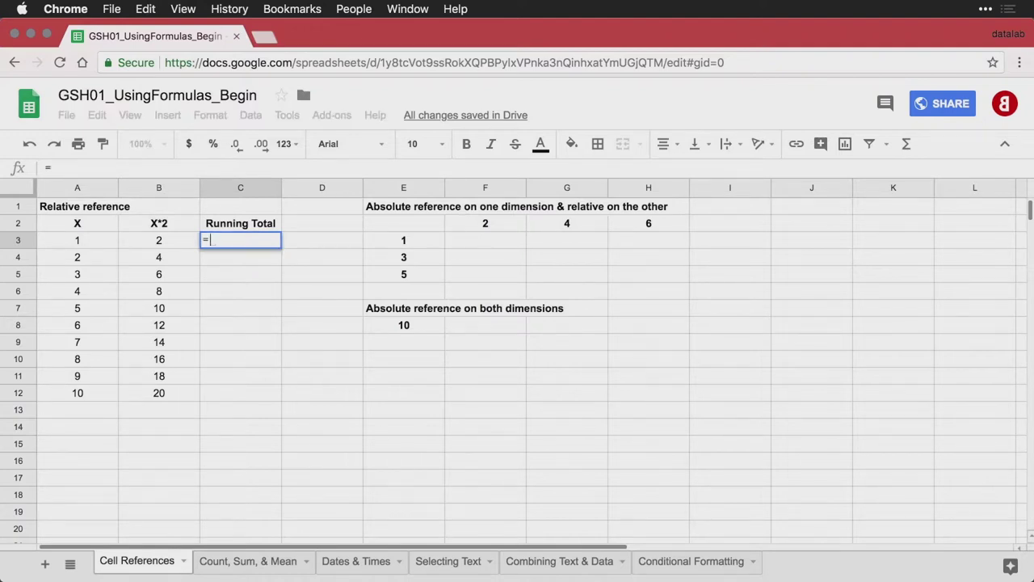
click(158, 240)
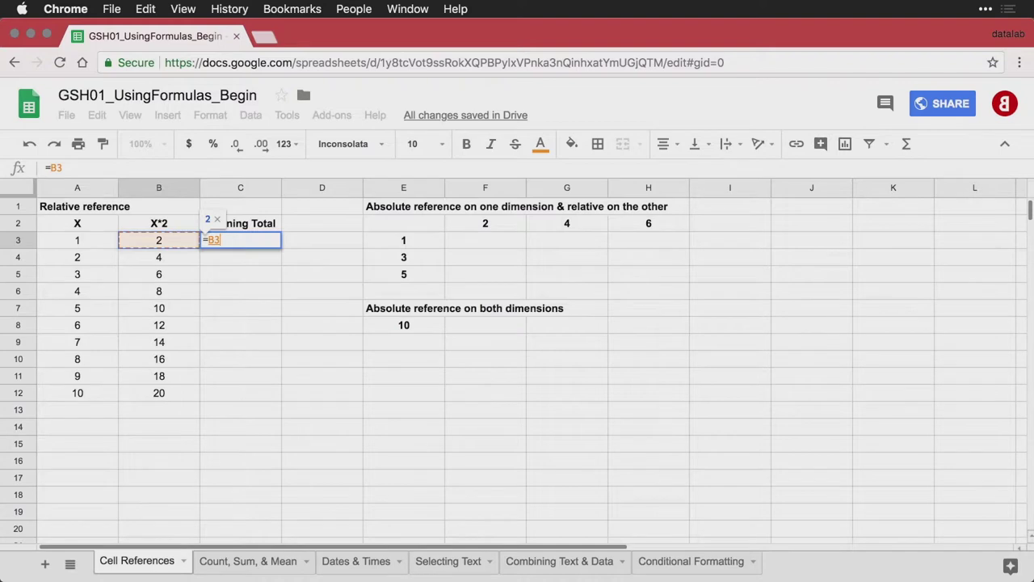
key(Return)
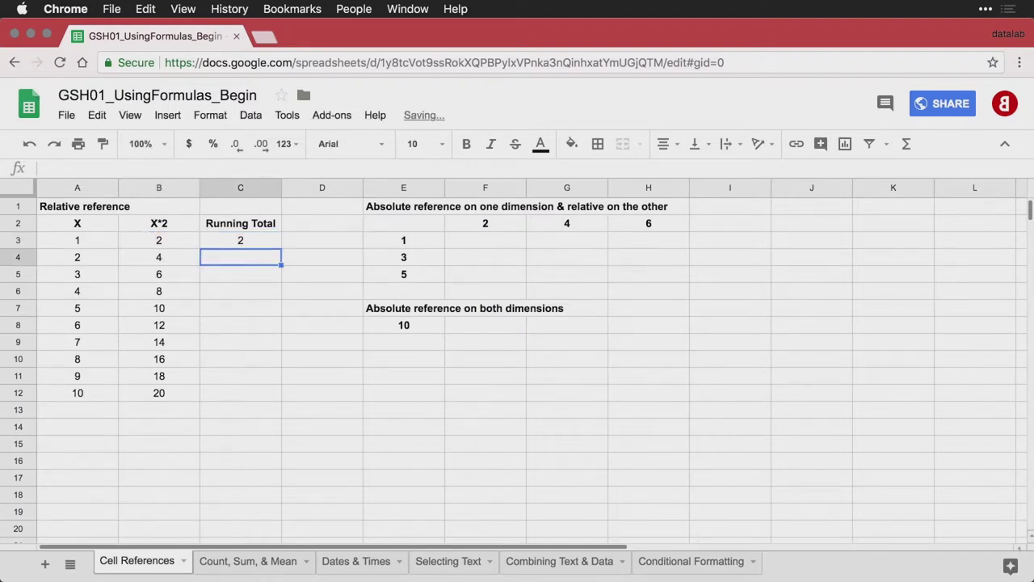
Enter the formula =C3+B4 in cell C4 and fill it down through C12
text(=)
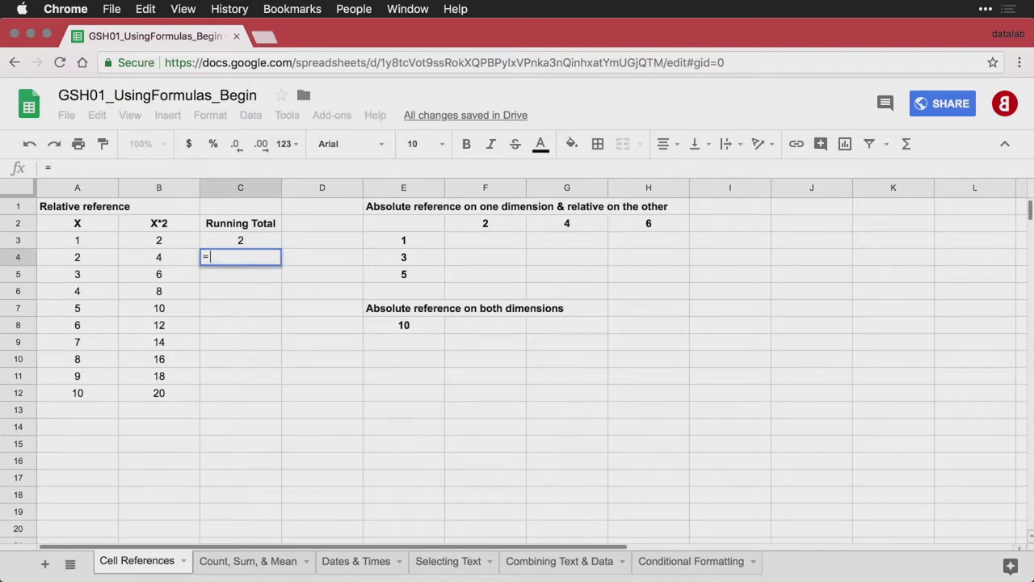
text(C3)
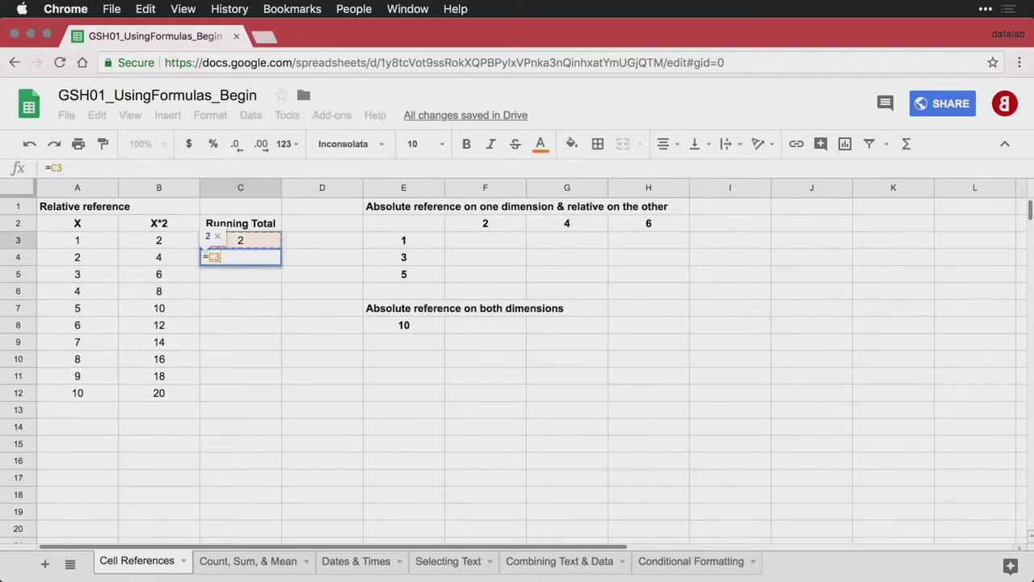
text(+)
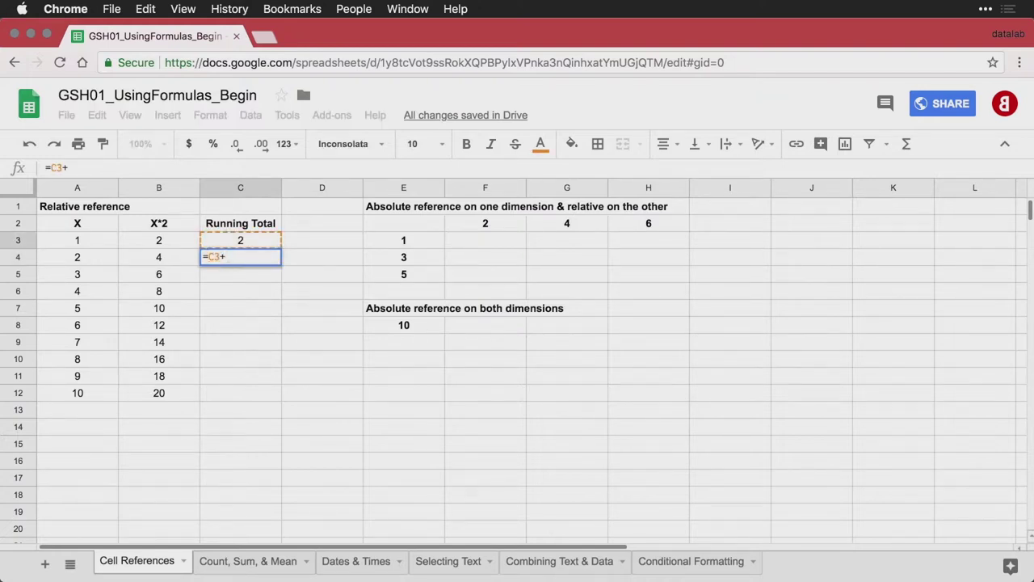
click(158, 257)
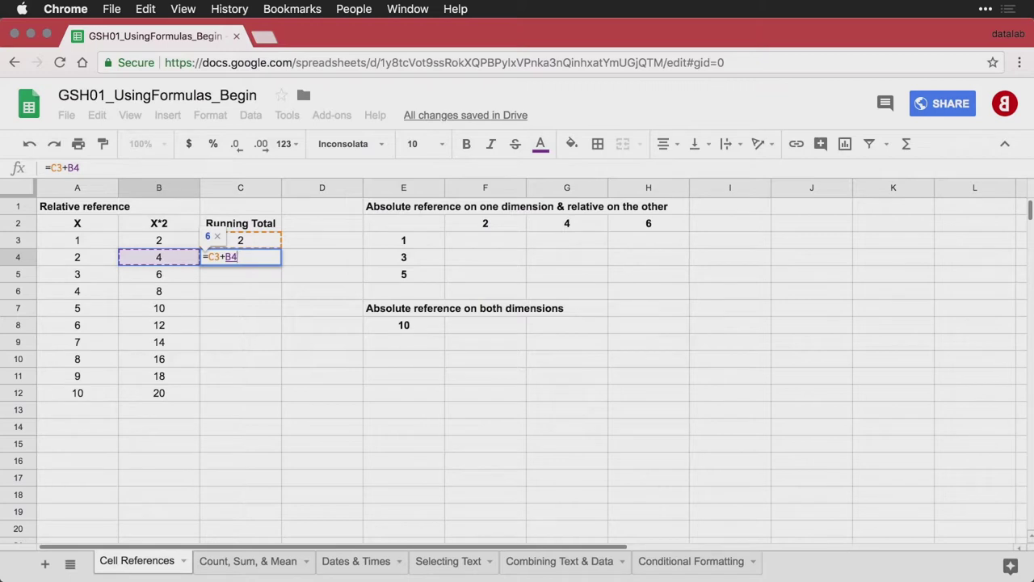
key(Return)
click(259, 263)
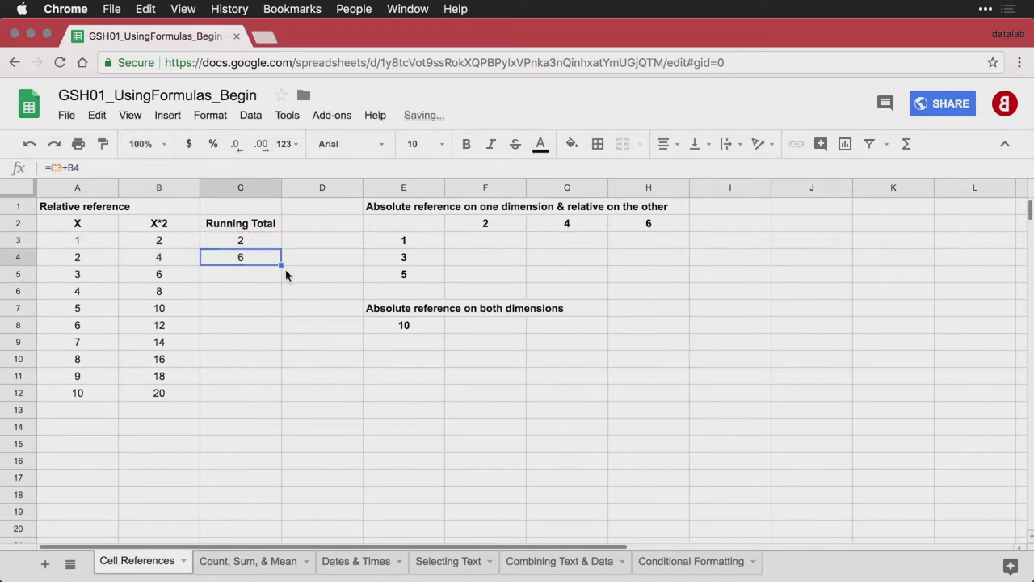
drag(280, 266, 271, 396)
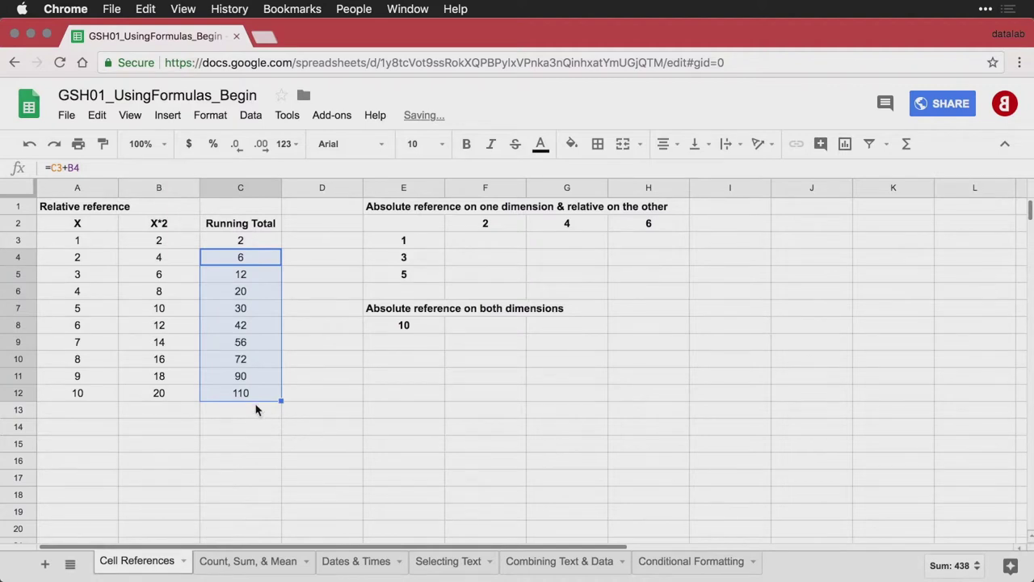
Inspect the cell references in the last Running Total formula, in C12
double_click(247, 393)
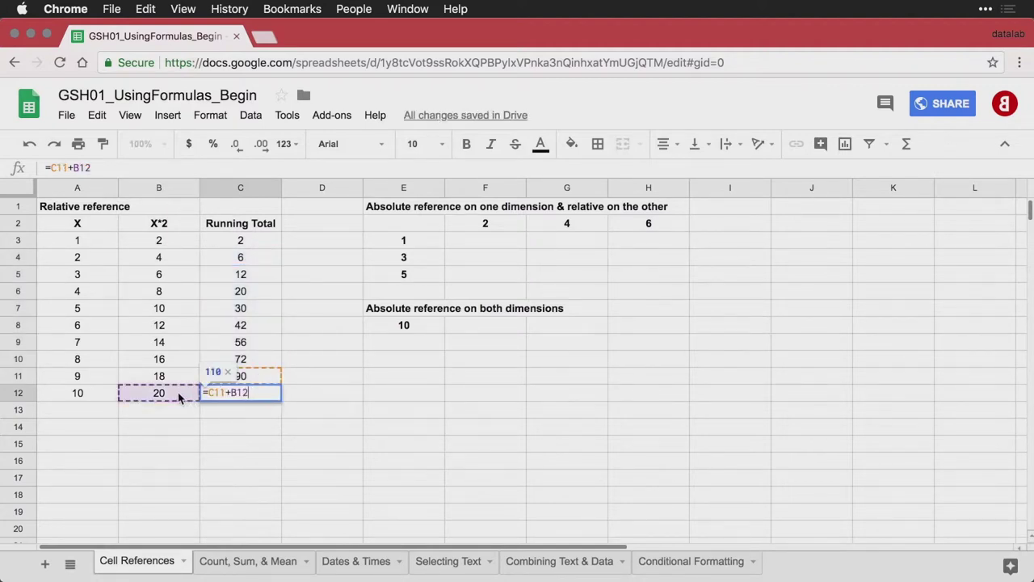
key(Return)
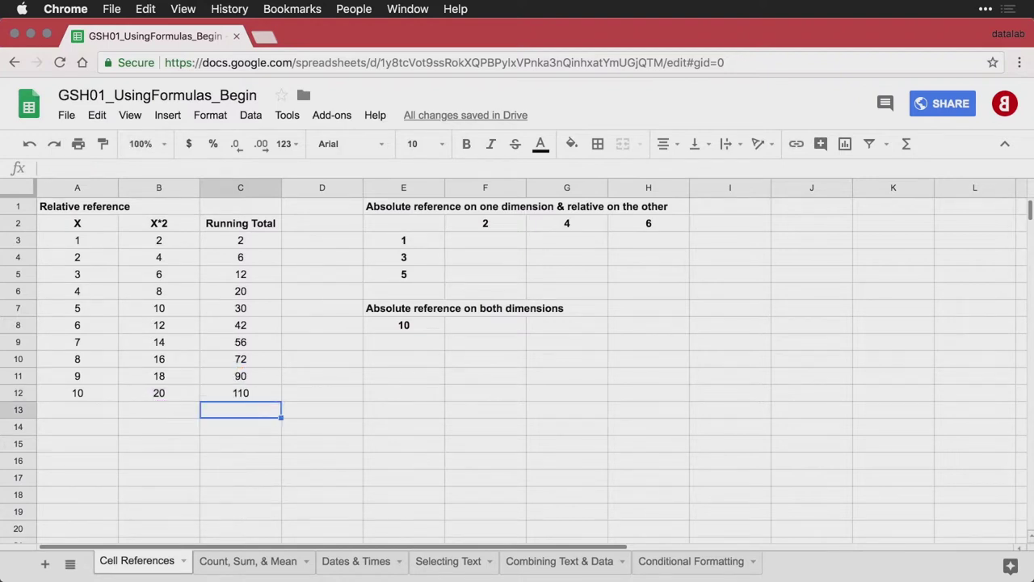
click(257, 394)
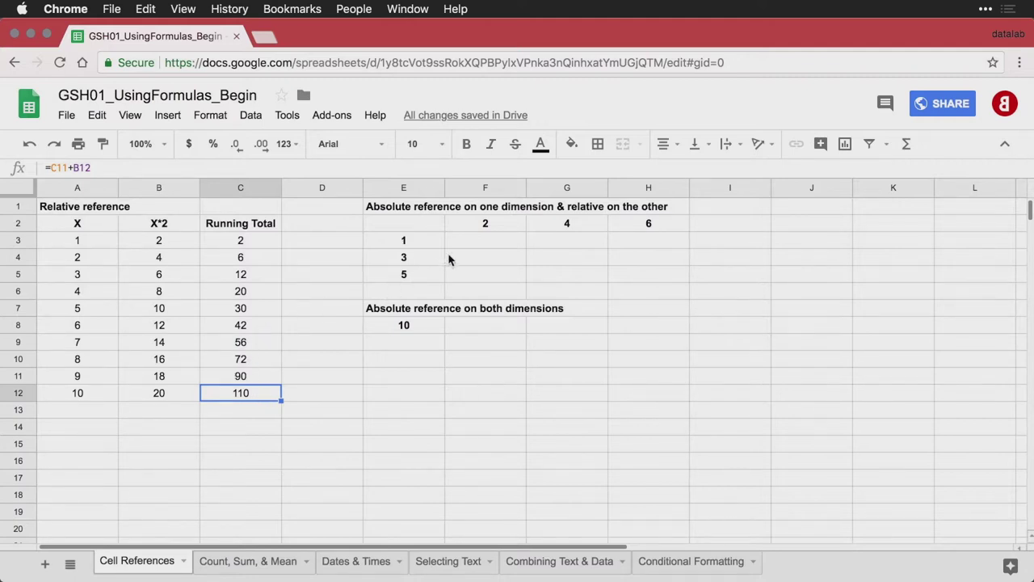
Enter the formula =E3*F2 in cell F3 to multiply the row header by the column header
click(482, 244)
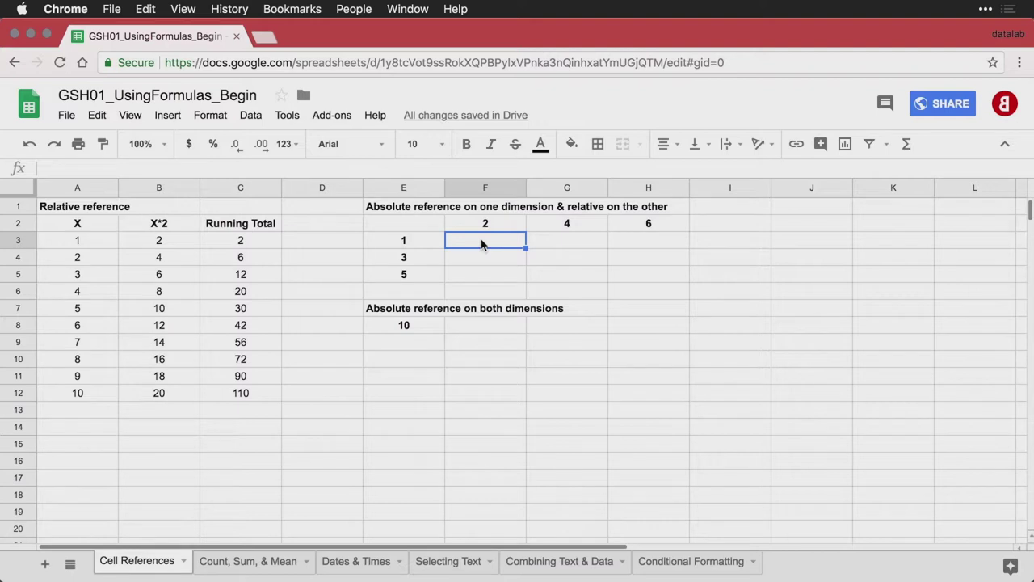
text(=)
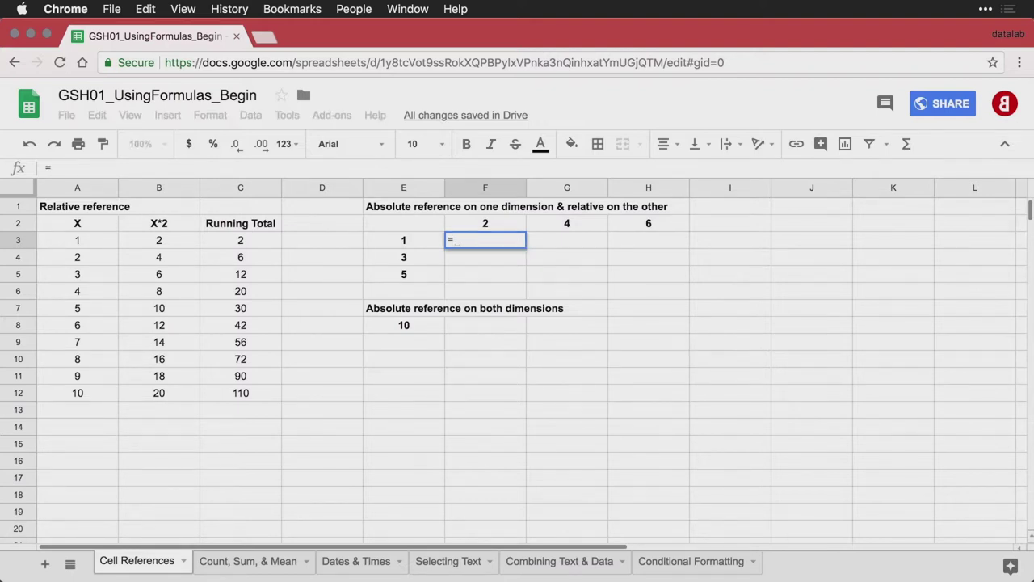
key(Left)
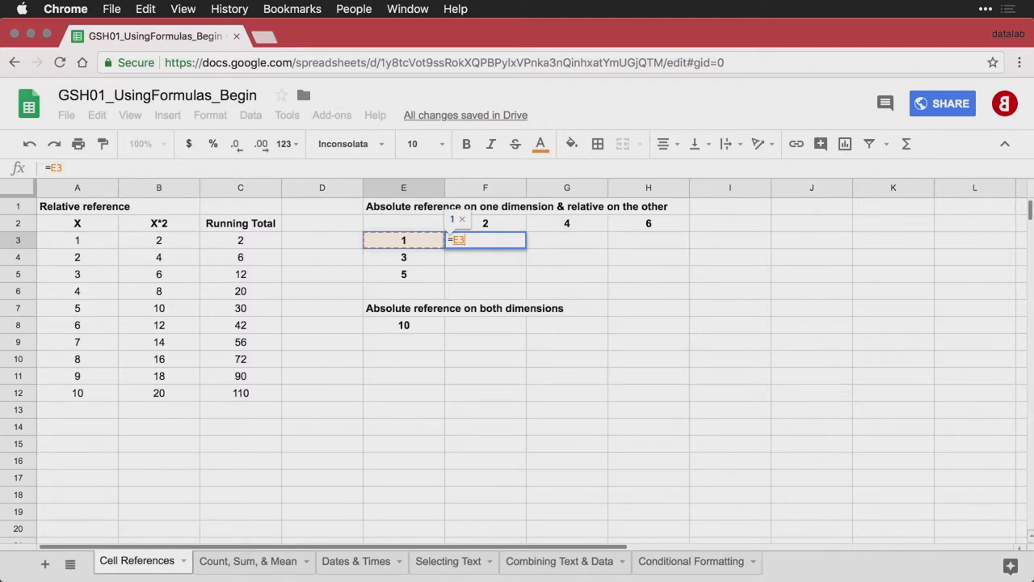
text(*)
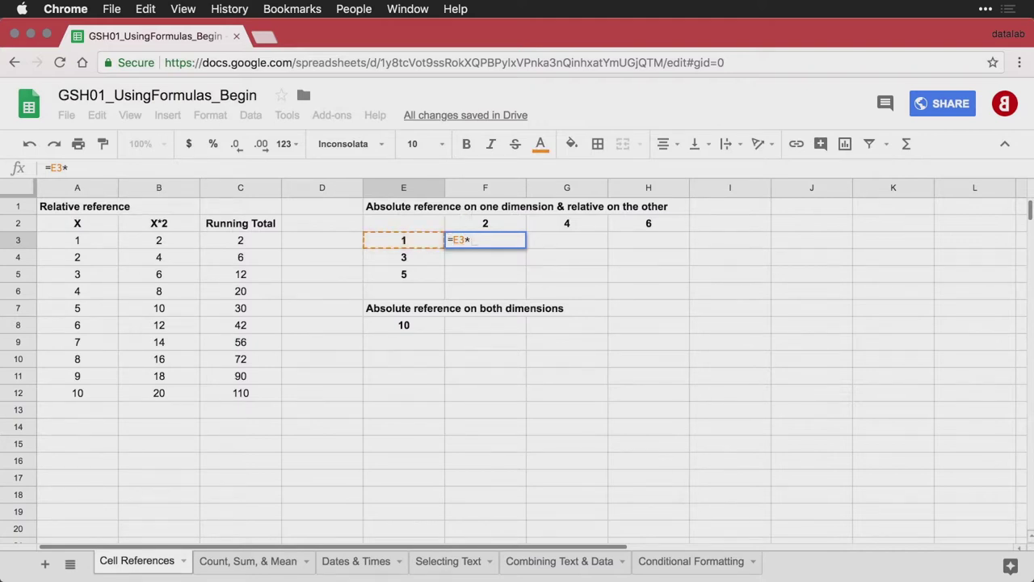
key(Up)
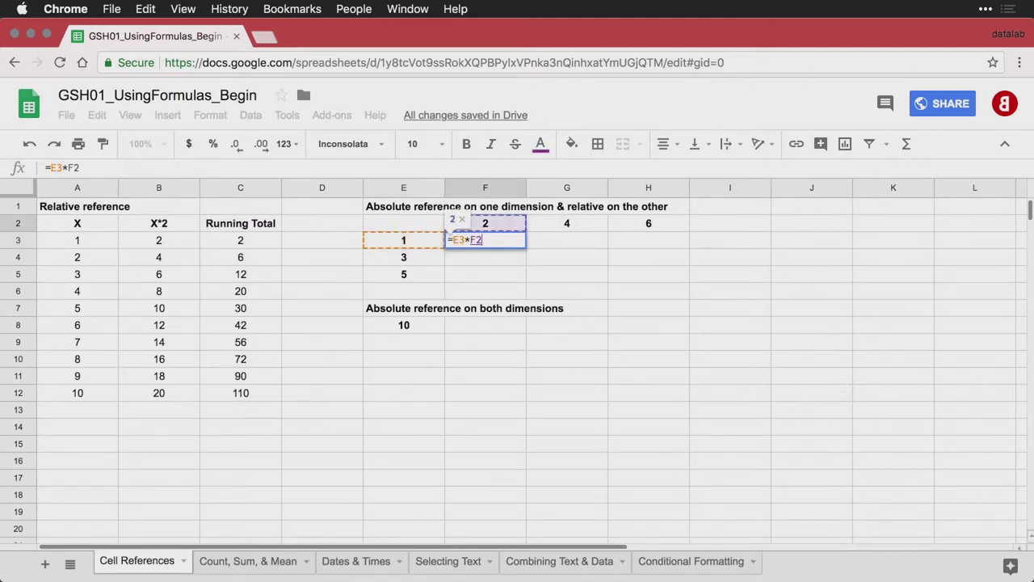
key(Return)
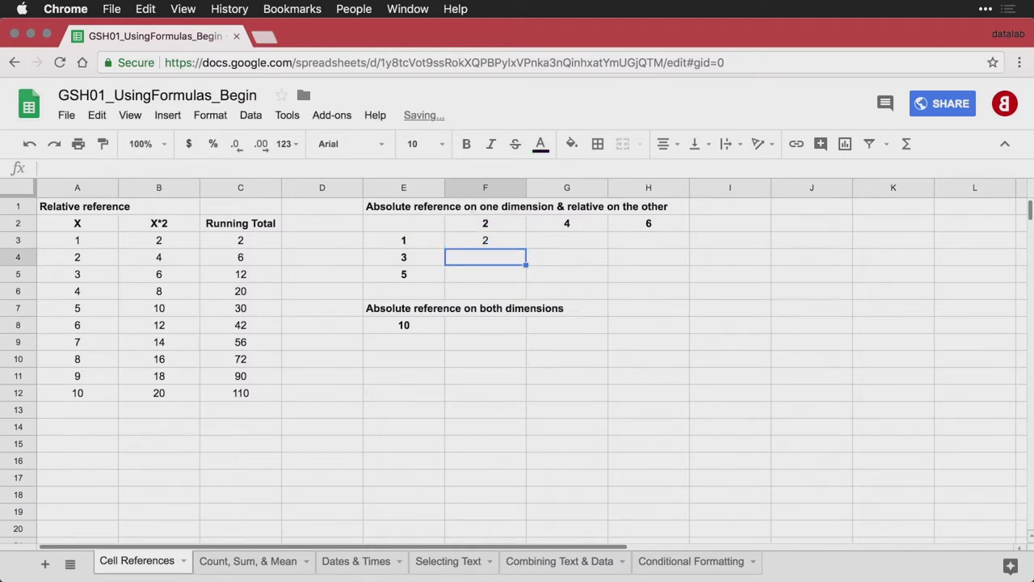
Try filling the F3 formula down to F5 and across to column H, and undo both fills
click(490, 244)
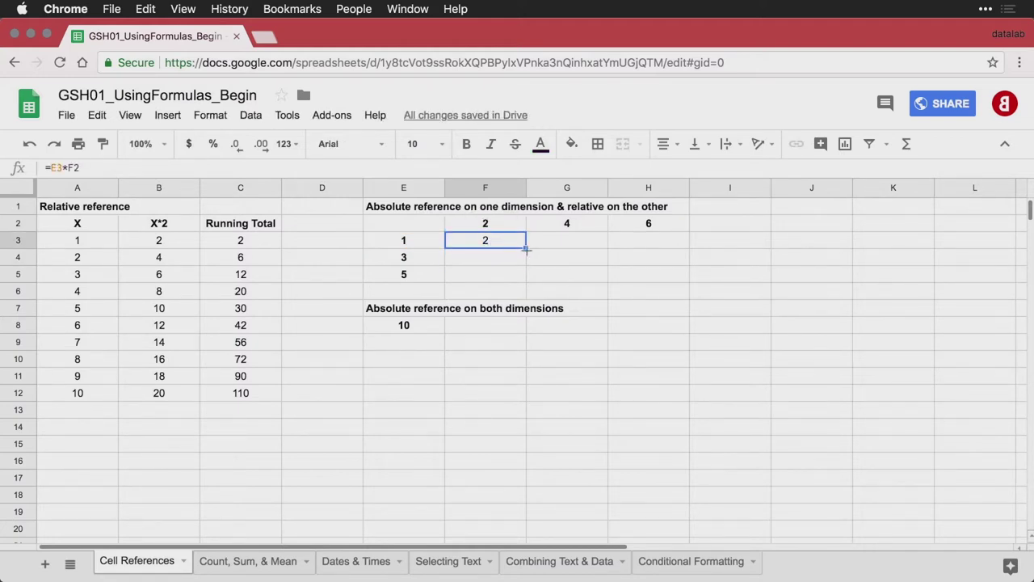
drag(525, 248, 522, 285)
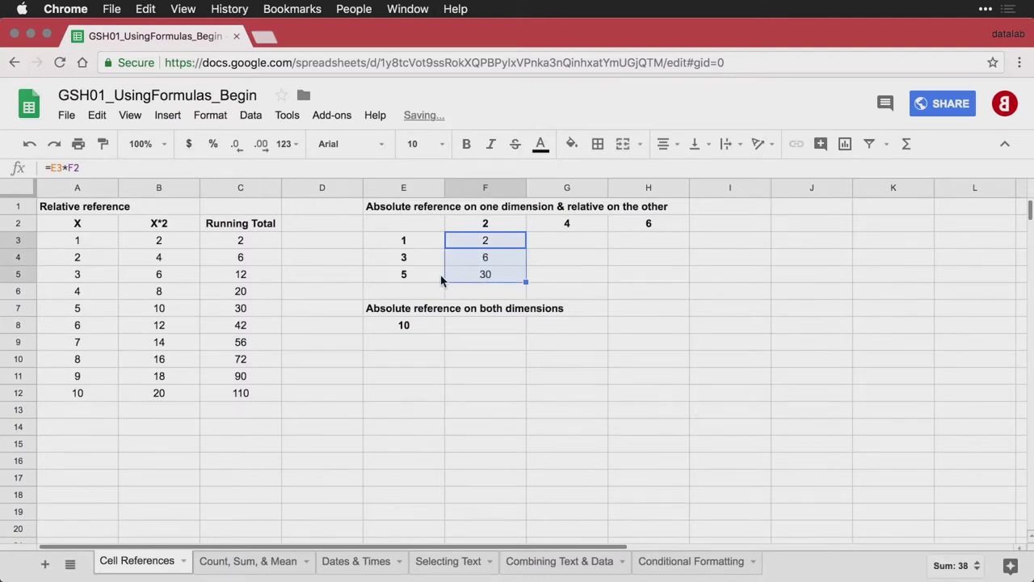
drag(526, 282, 638, 282)
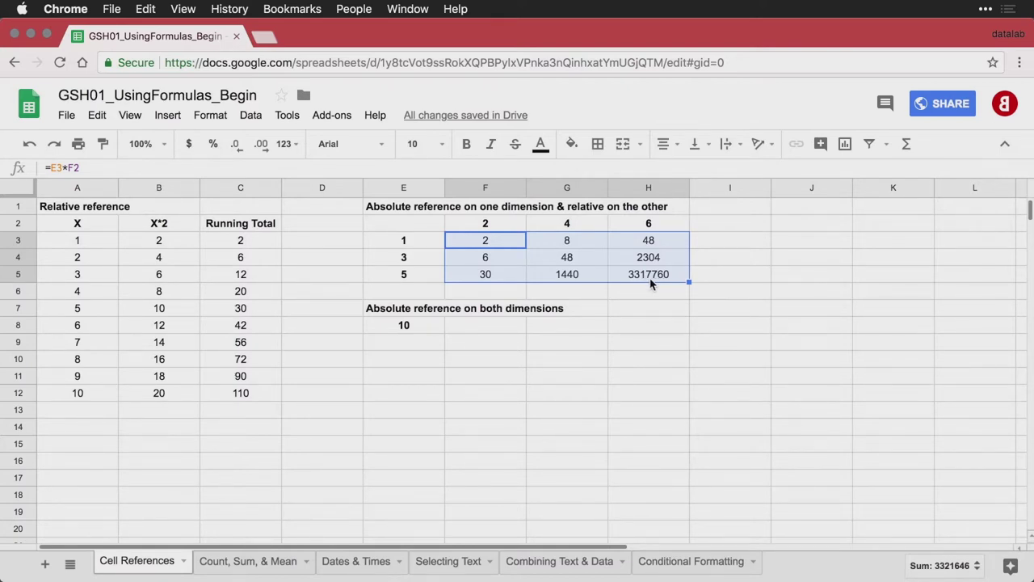
key(super+z)
key(super+z)
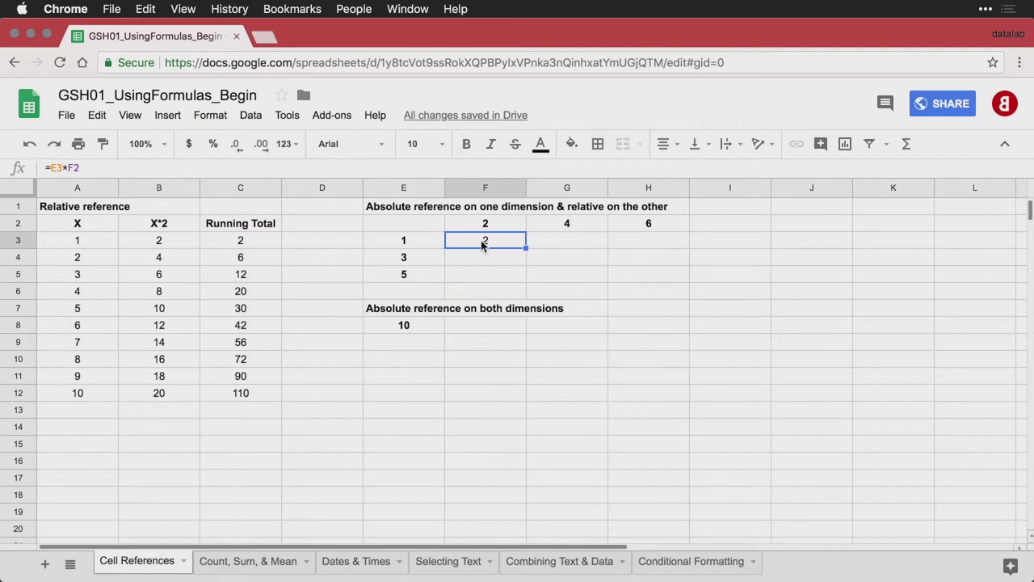
Review the row and column header cells that the multiplication formula in F3 has to keep referring to
click(420, 245)
click(487, 248)
click(487, 230)
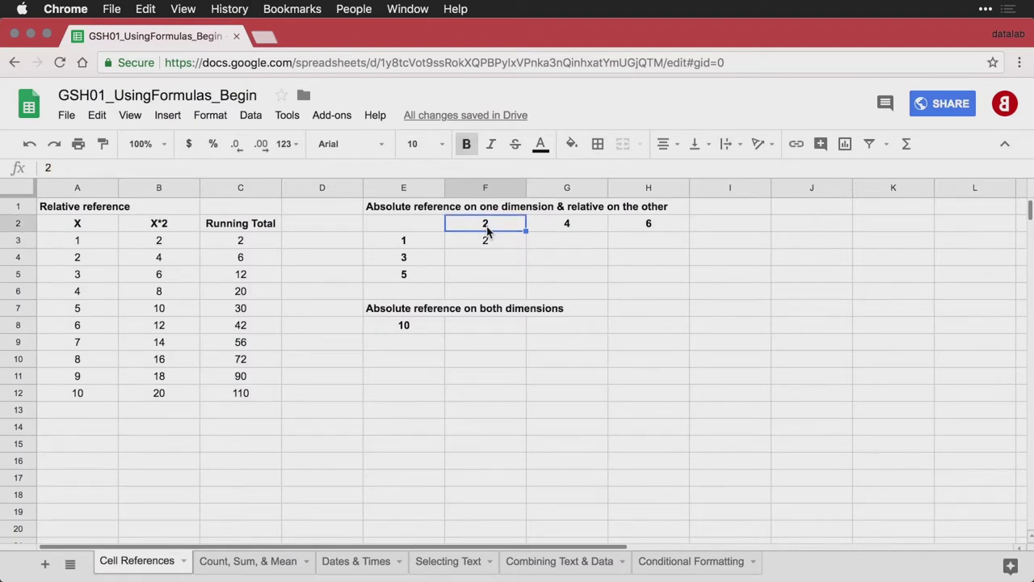
click(424, 242)
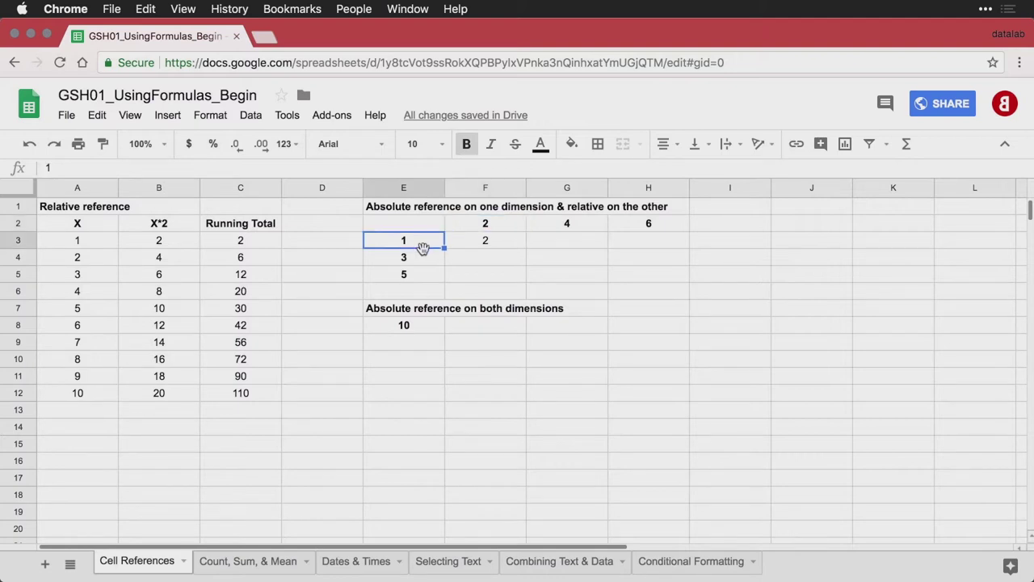
click(424, 259)
click(422, 275)
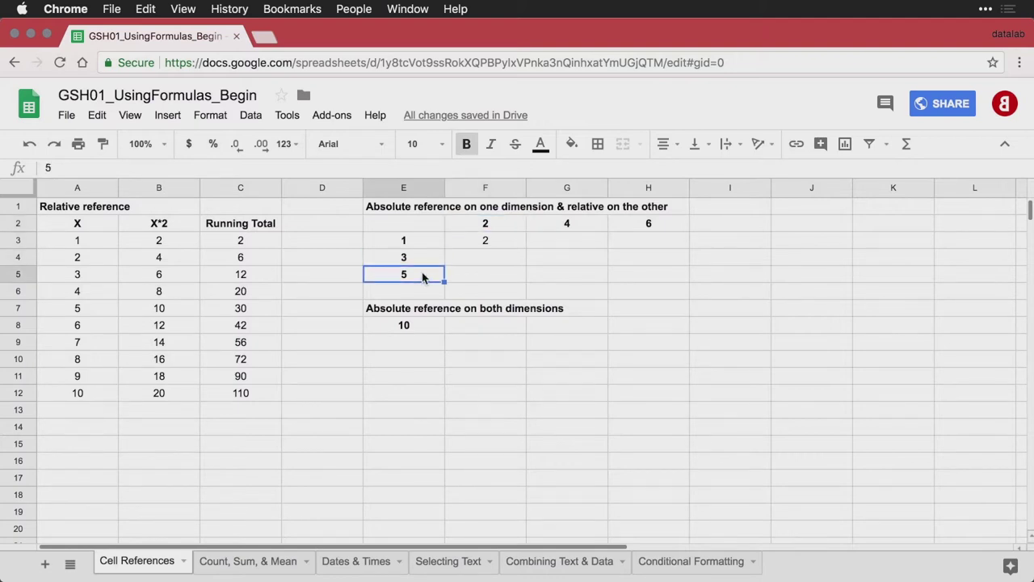
Change the formula in F3 to =$E3*F$2 and fill it across and down through H5
double_click(490, 239)
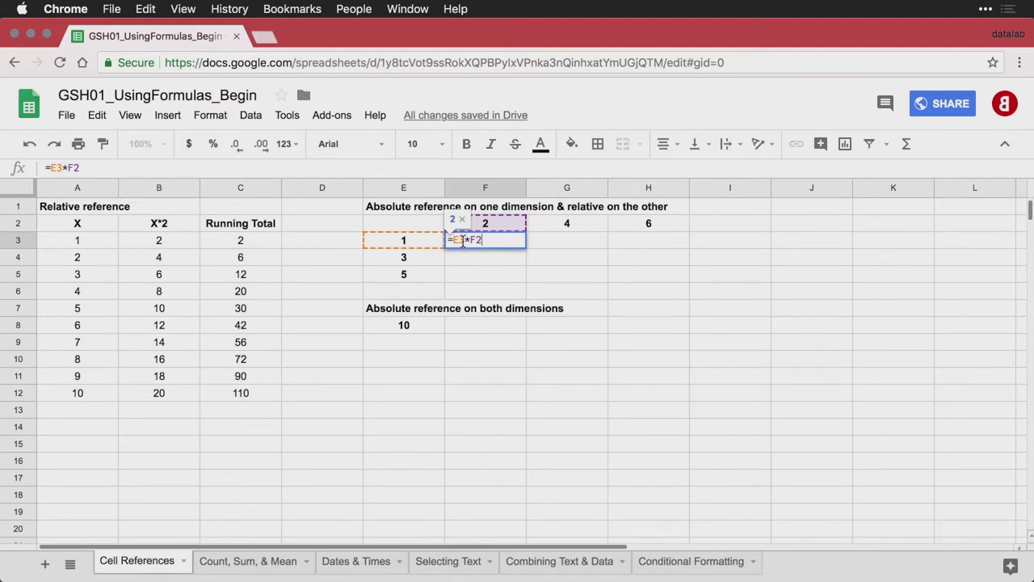
click(455, 240)
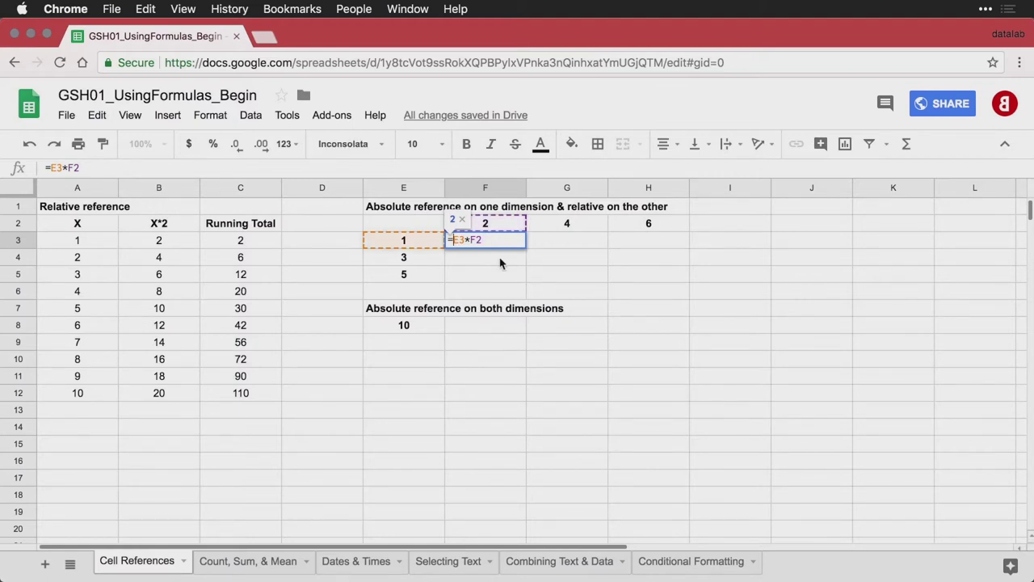
text($)
click(480, 241)
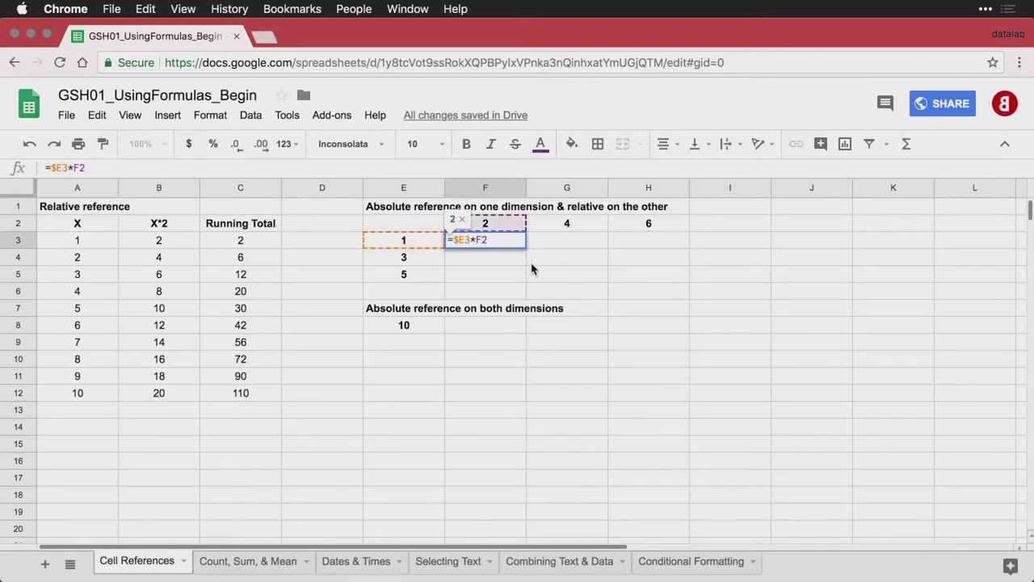
text($)
key(Return)
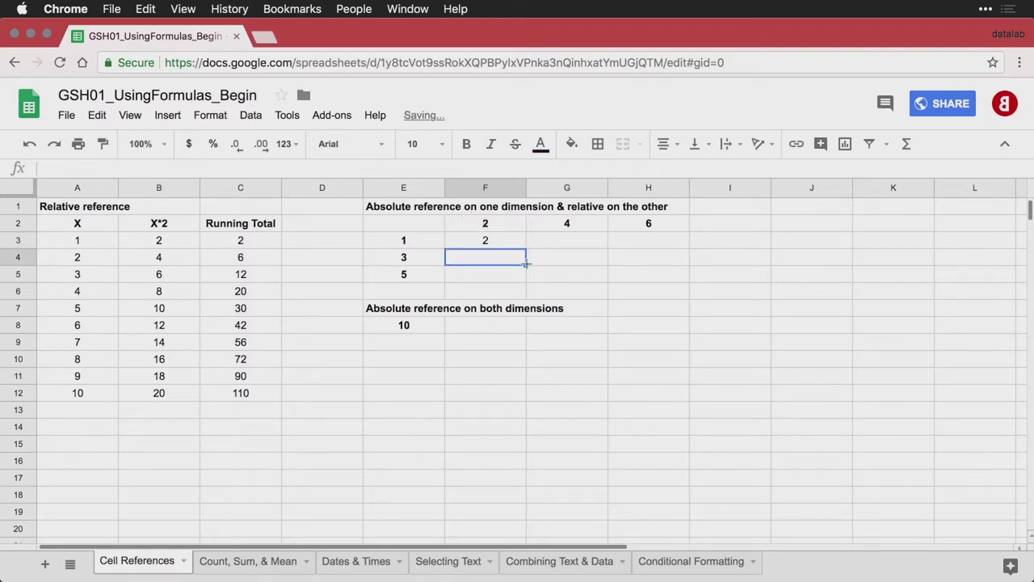
click(491, 242)
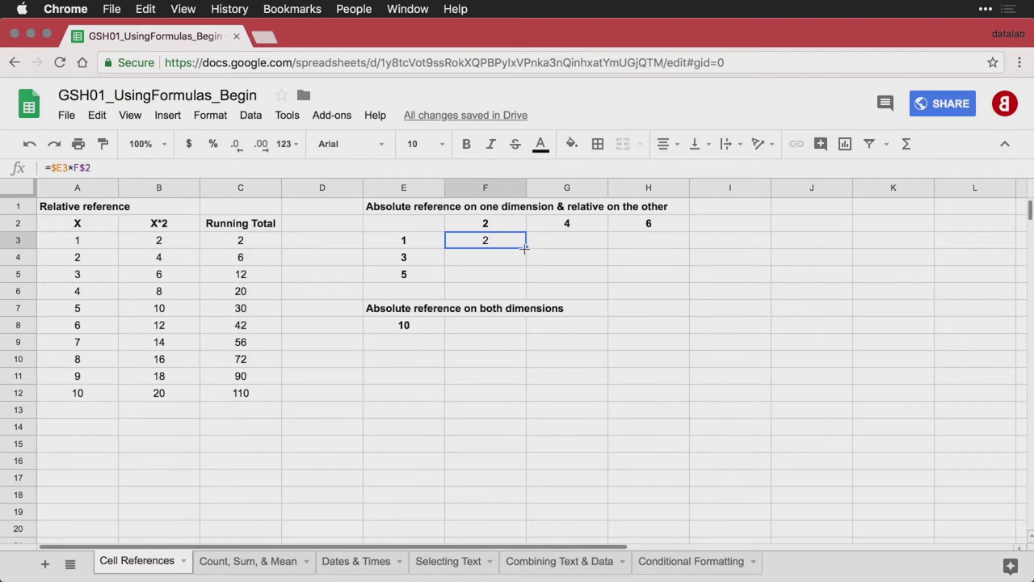
drag(525, 249, 655, 277)
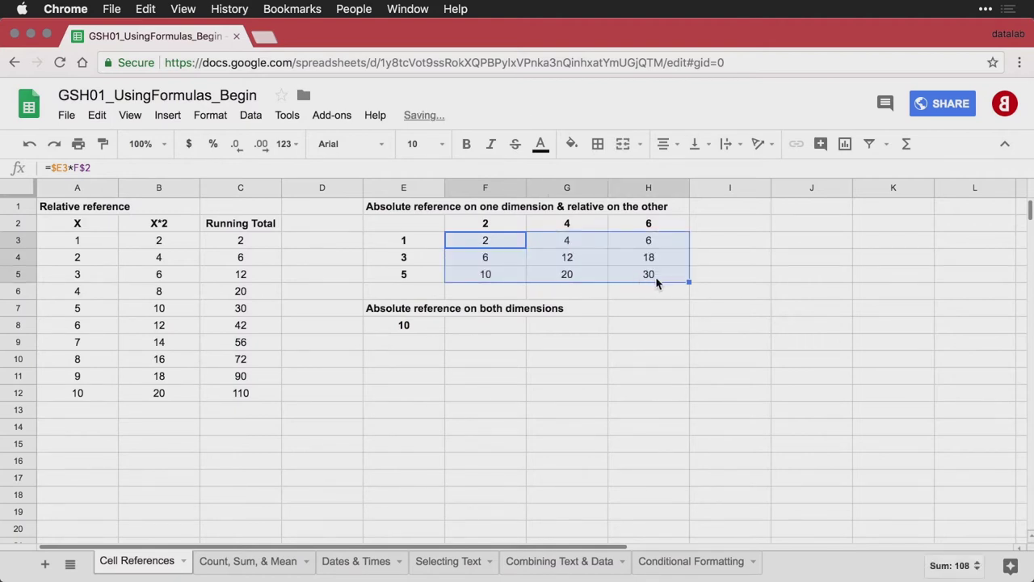
Inspect the cell references of the multiplication table formulas in F3, G4 and H5
double_click(477, 240)
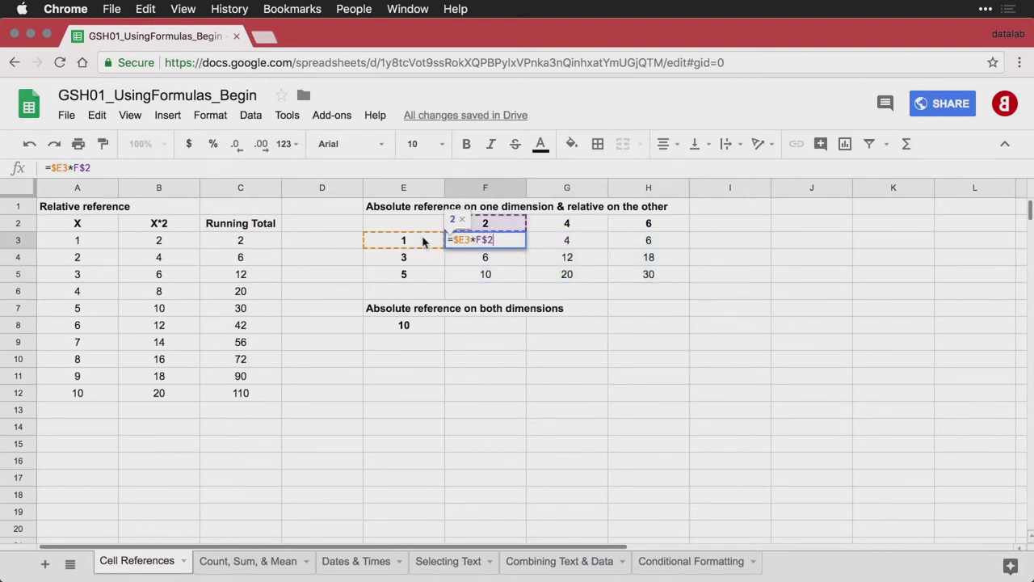
double_click(571, 262)
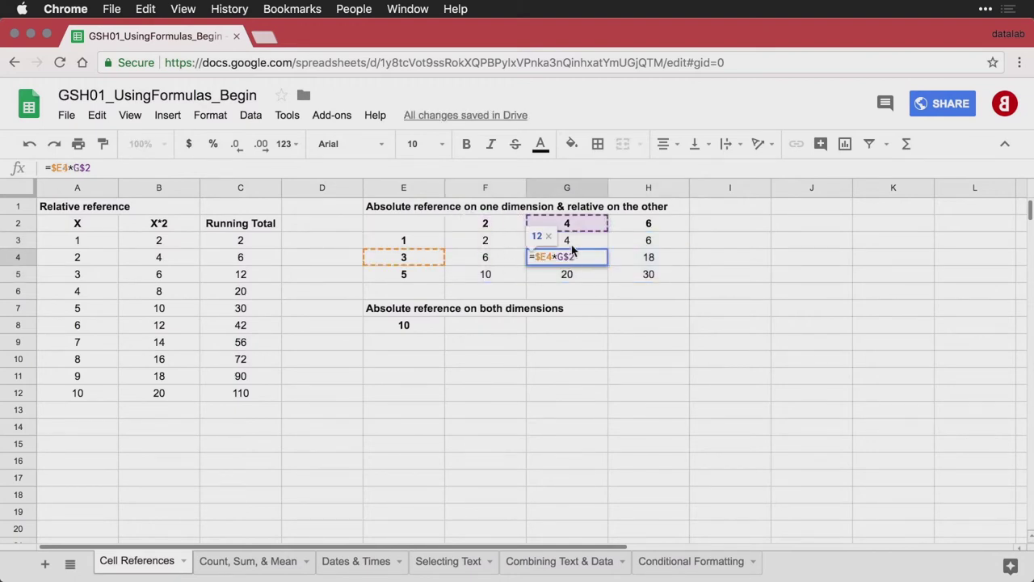
click(651, 279)
double_click(651, 279)
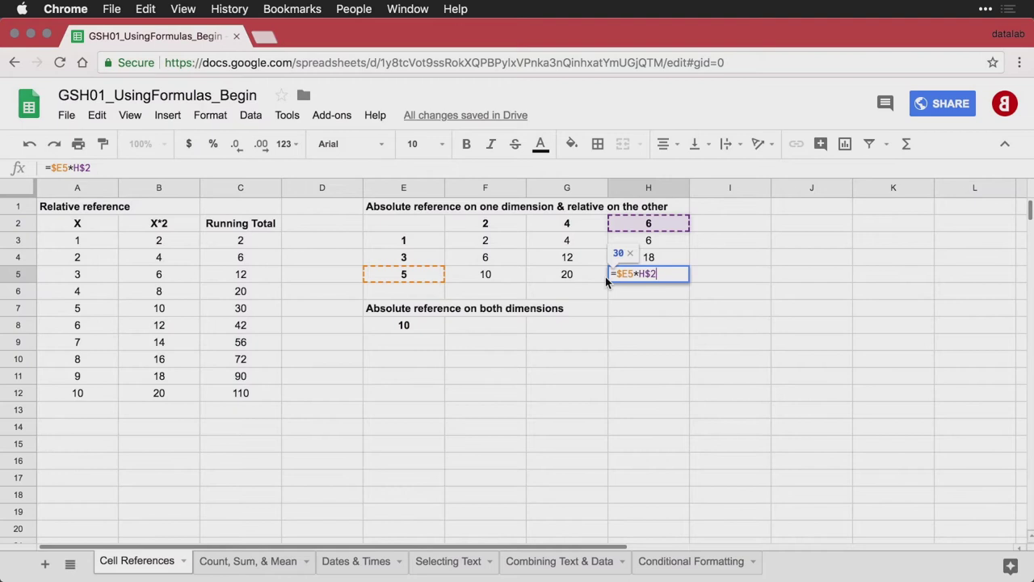
key(Return)
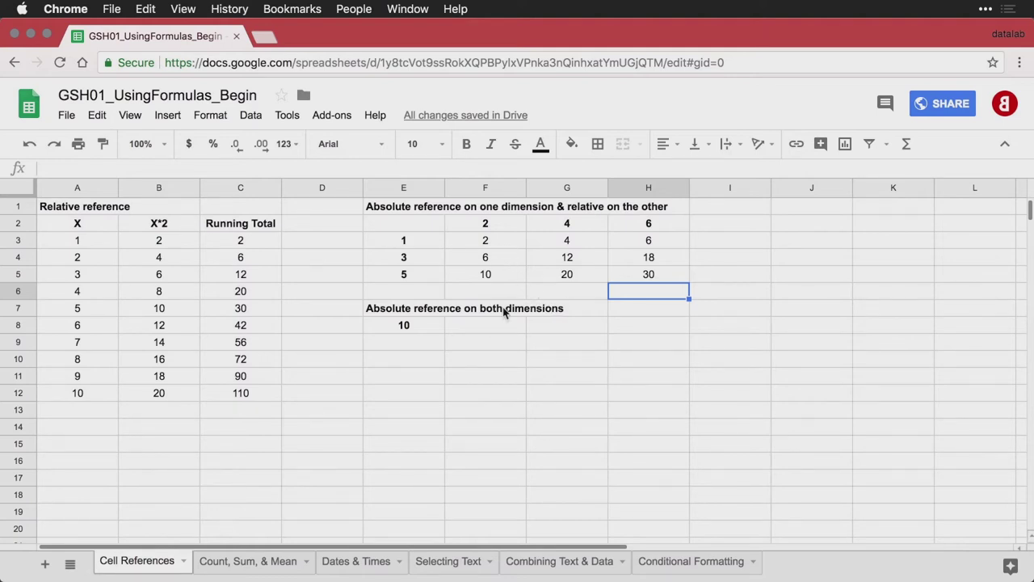
Enter the formula =F3 in cell F9 and fill it across and down through H11
click(485, 343)
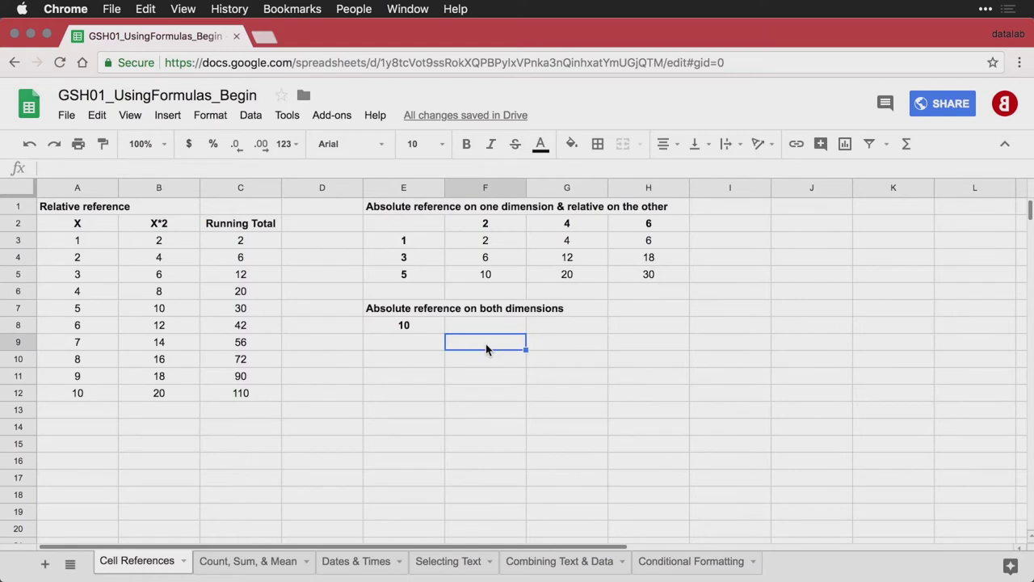
text(=)
key(Up)
key(Up)
key(Up)
key(Up)
key(Up)
key(Up)
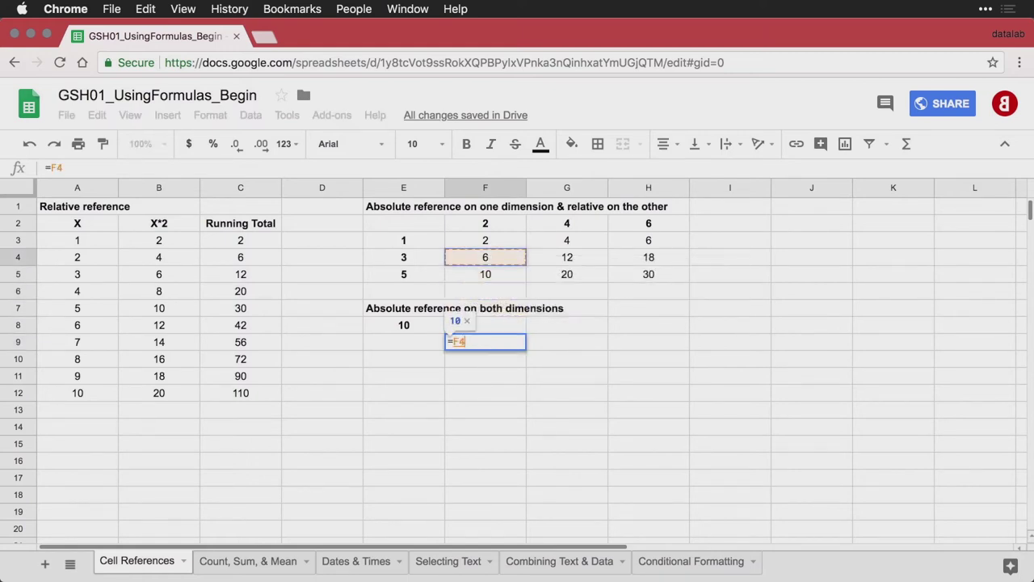
key(Return)
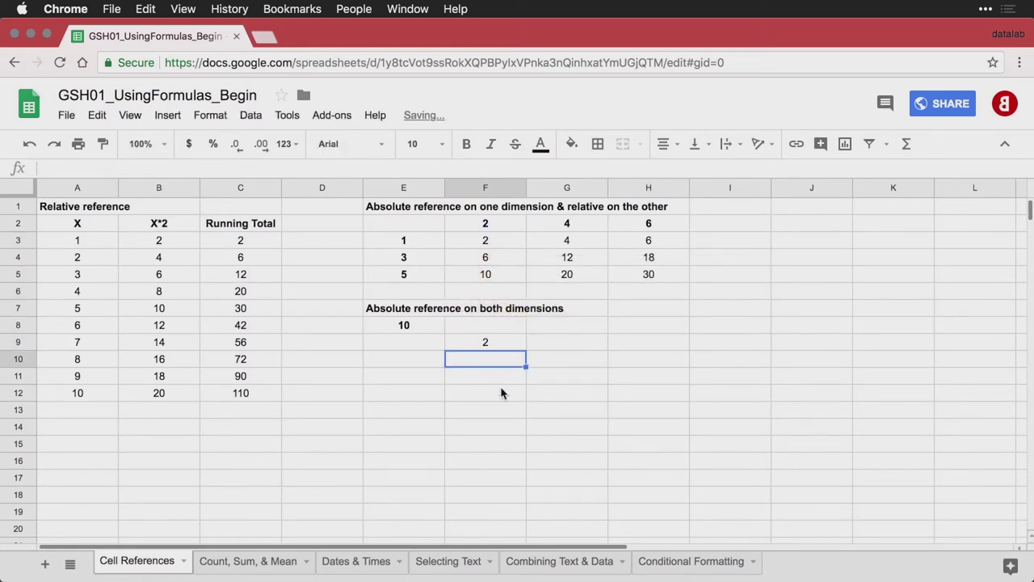
click(506, 346)
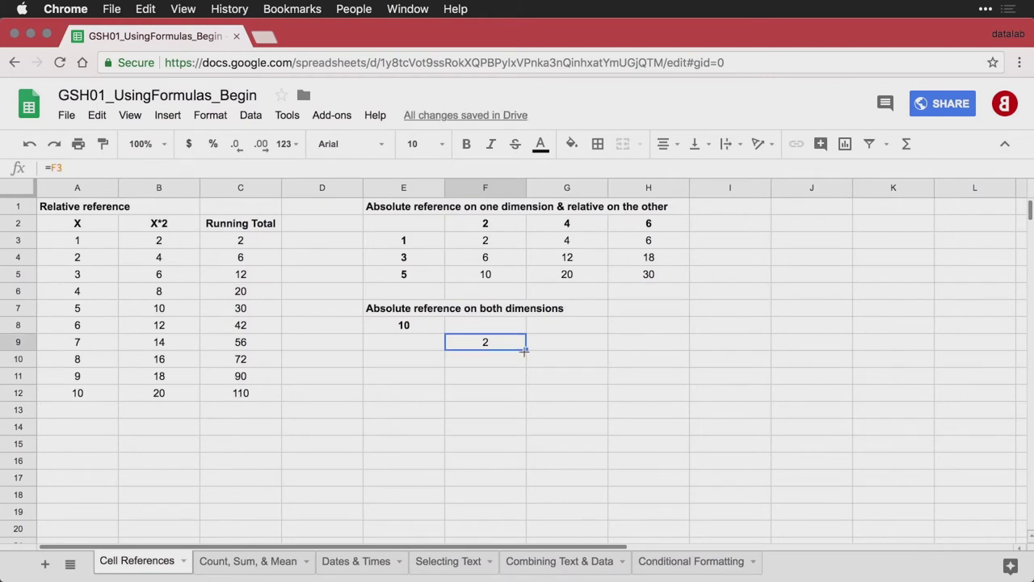
drag(526, 350, 647, 385)
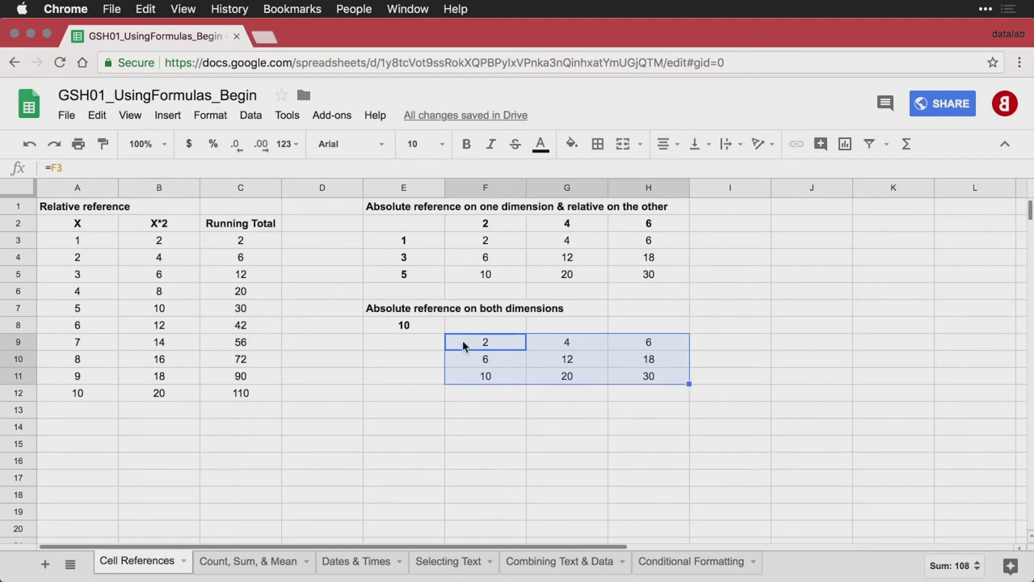
Extend the formula in F9 to =F3*$E$8 and fill it across and down through H11
click(420, 329)
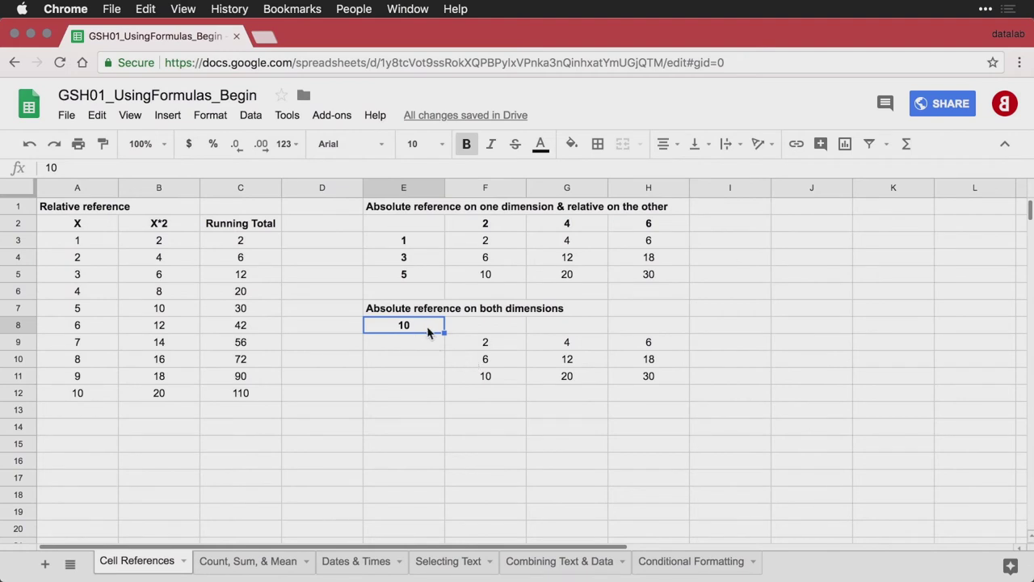
click(491, 345)
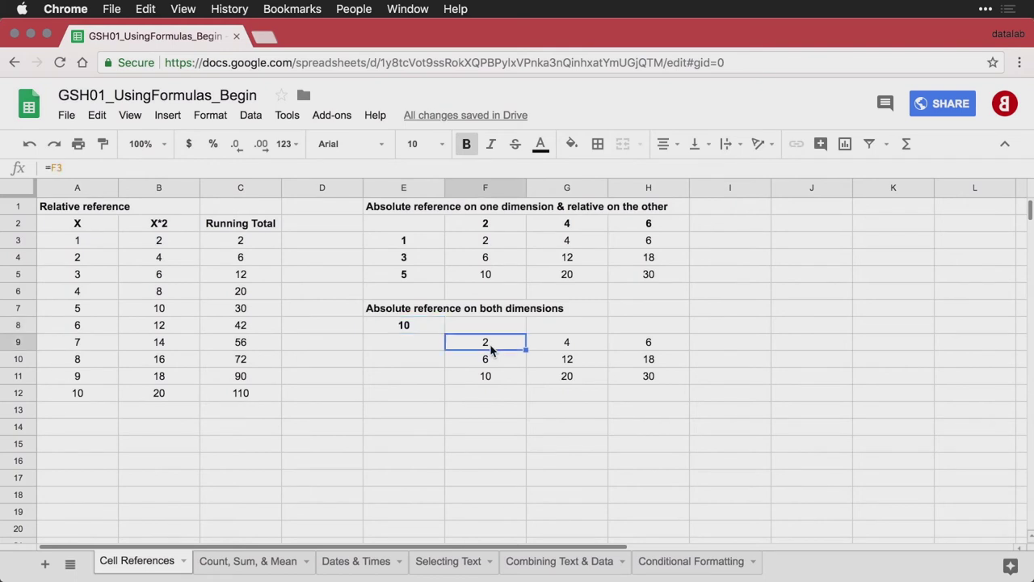
text(=F3)
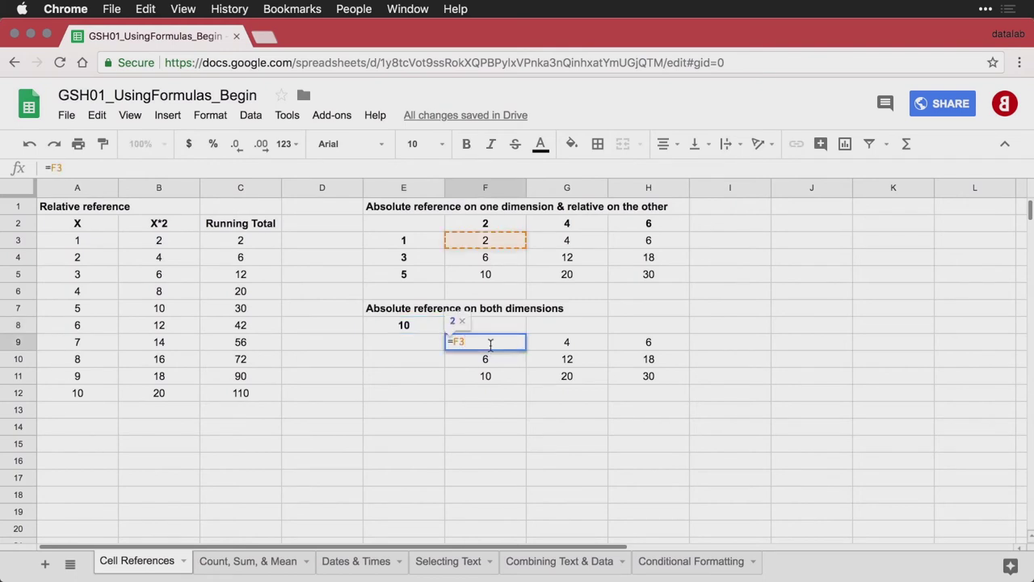
text(*)
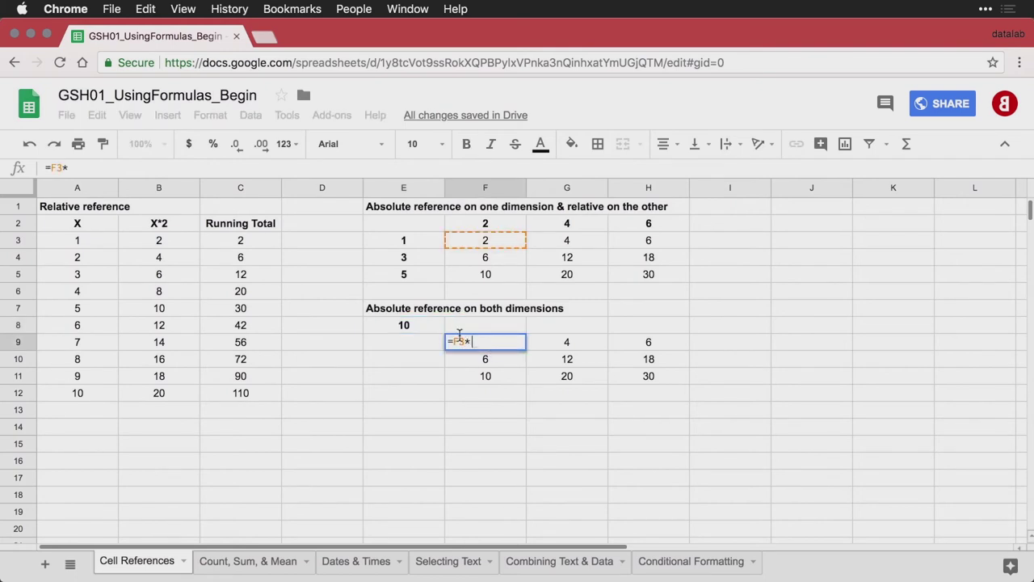
click(418, 328)
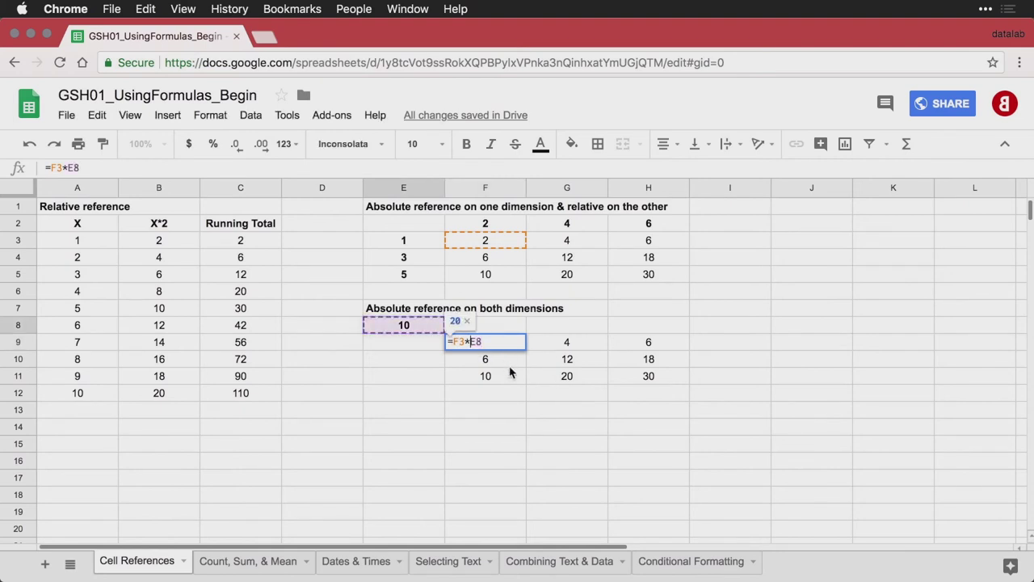
text($E$)
key(Return)
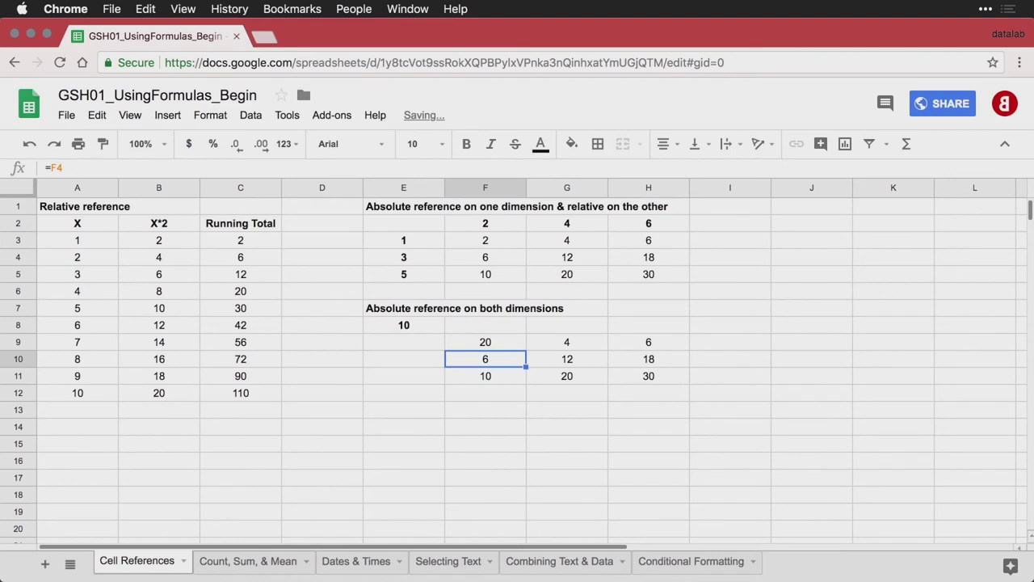
click(509, 348)
drag(525, 348, 638, 383)
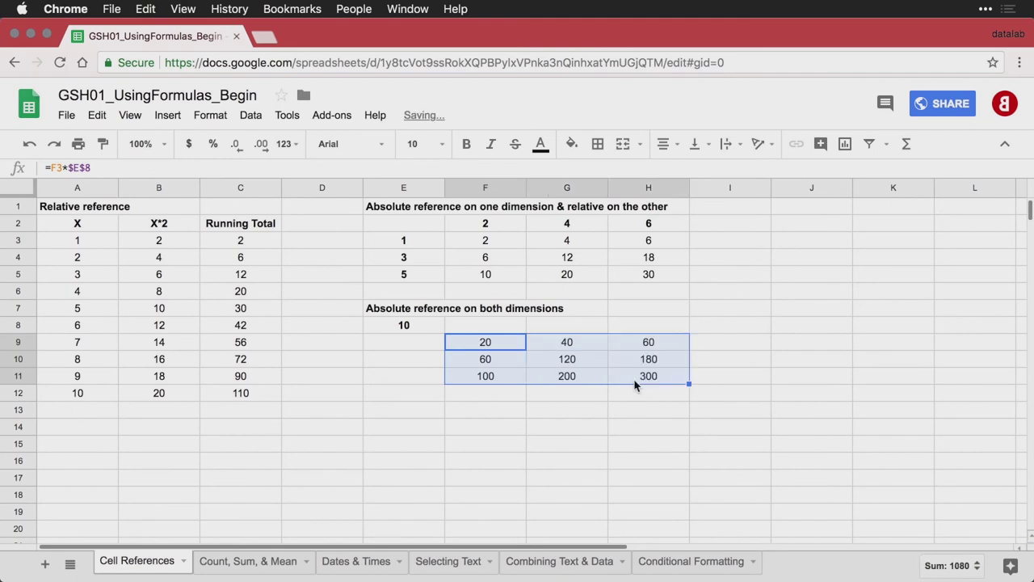
Inspect the cell references of the formulas in F9, G10 and H11, including the absolute reference to E8
double_click(492, 346)
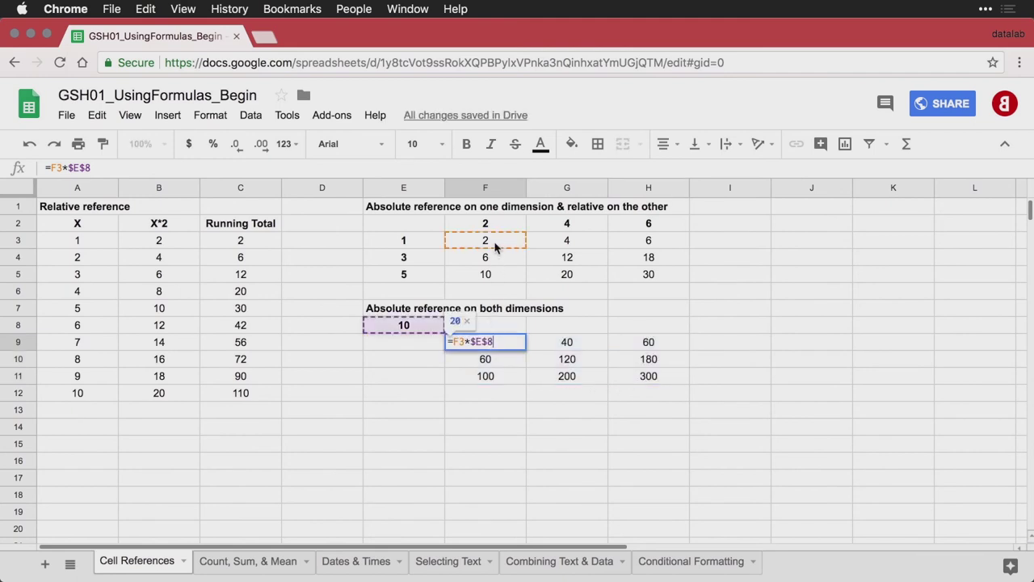
click(570, 362)
double_click(570, 361)
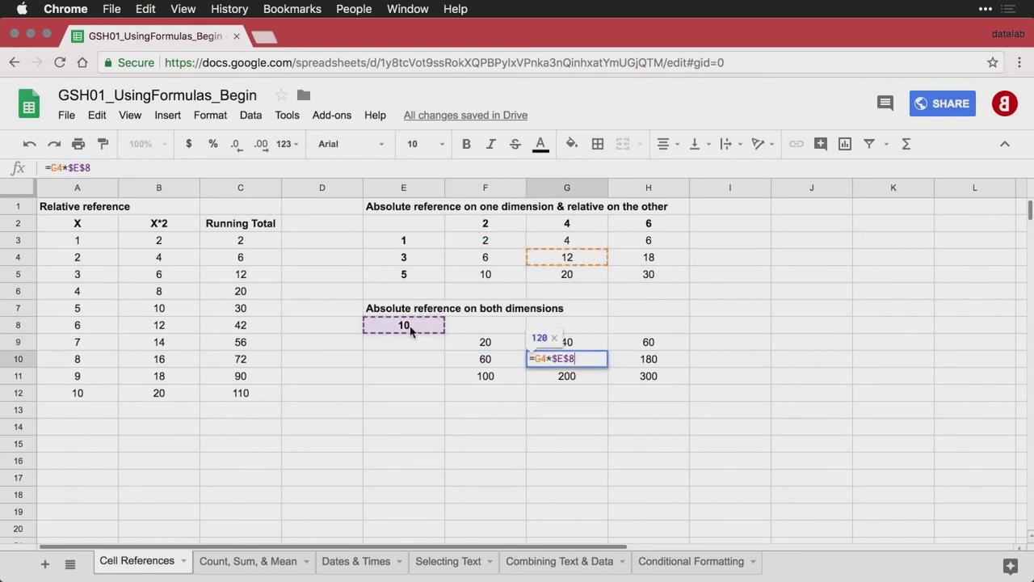
double_click(655, 380)
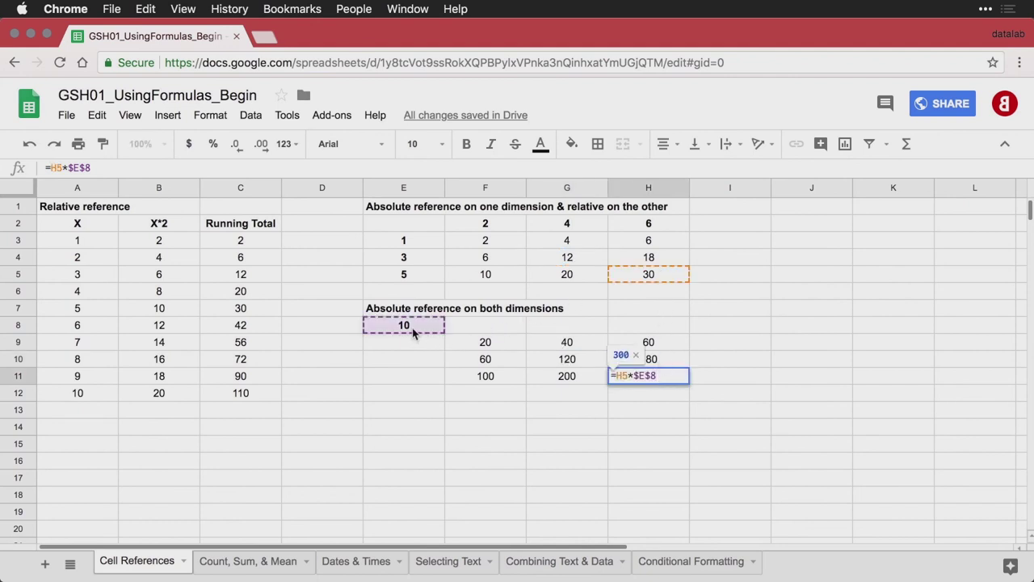
key(Return)
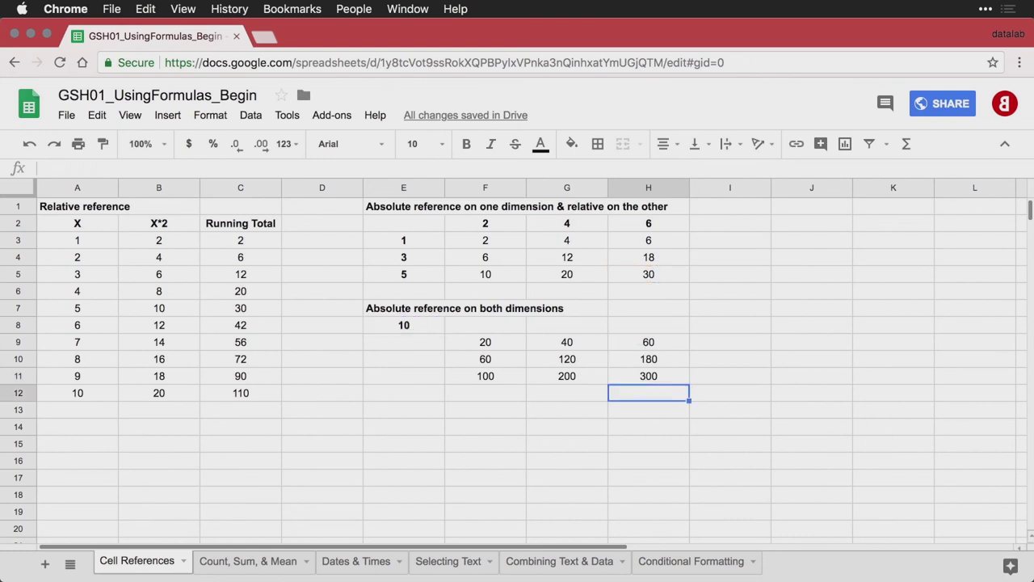